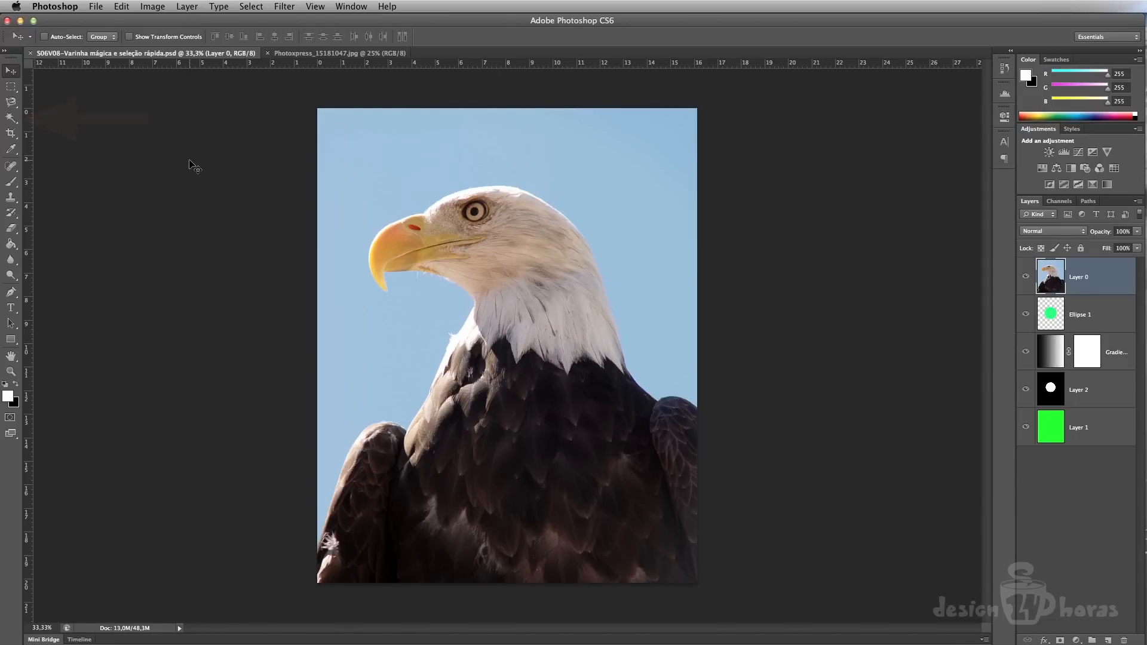
- Activate the Magic Wand tool, then cycle through its tool group to the Quick Selection tool
{"action": "key", "text": "w"}
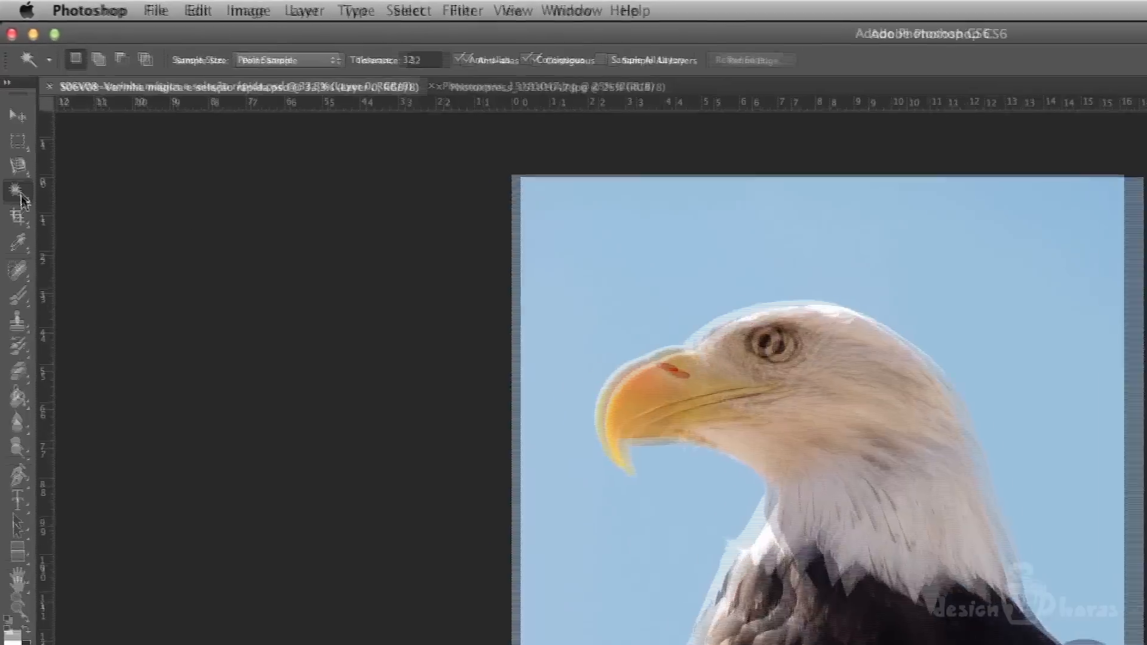
{"action": "left_click", "coordinate": [14, 120]}
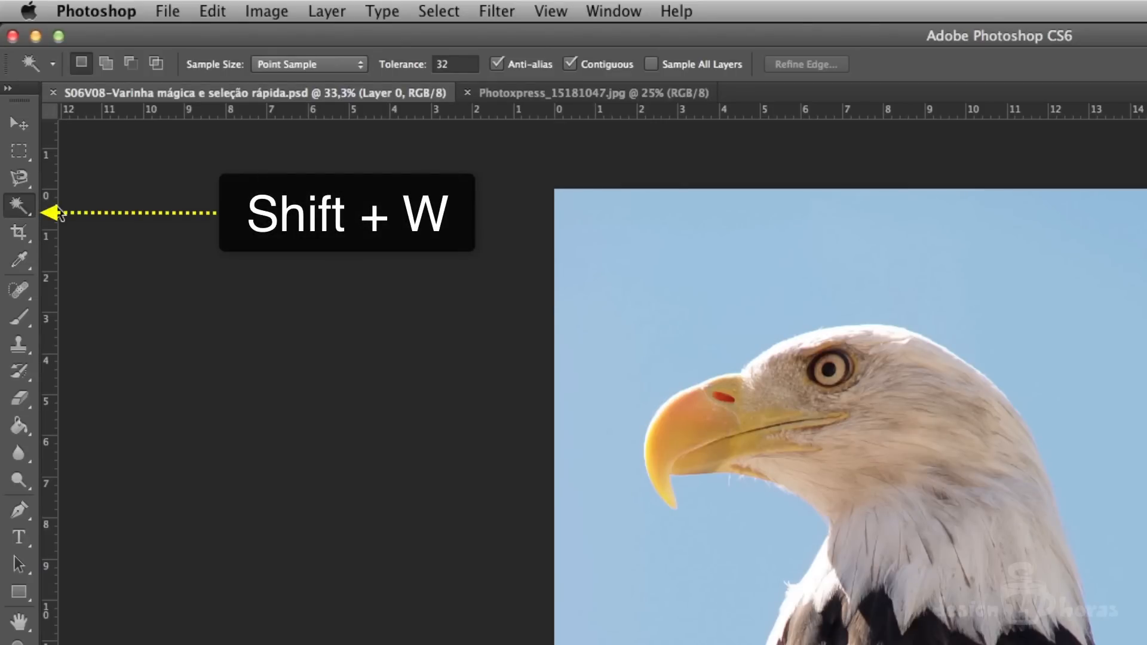
{"action": "key", "text": "shift+w"}
{"action": "key", "text": "shift+w"}
{"action": "key", "text": "shift+w"}
{"action": "key", "text": "shift+w"}
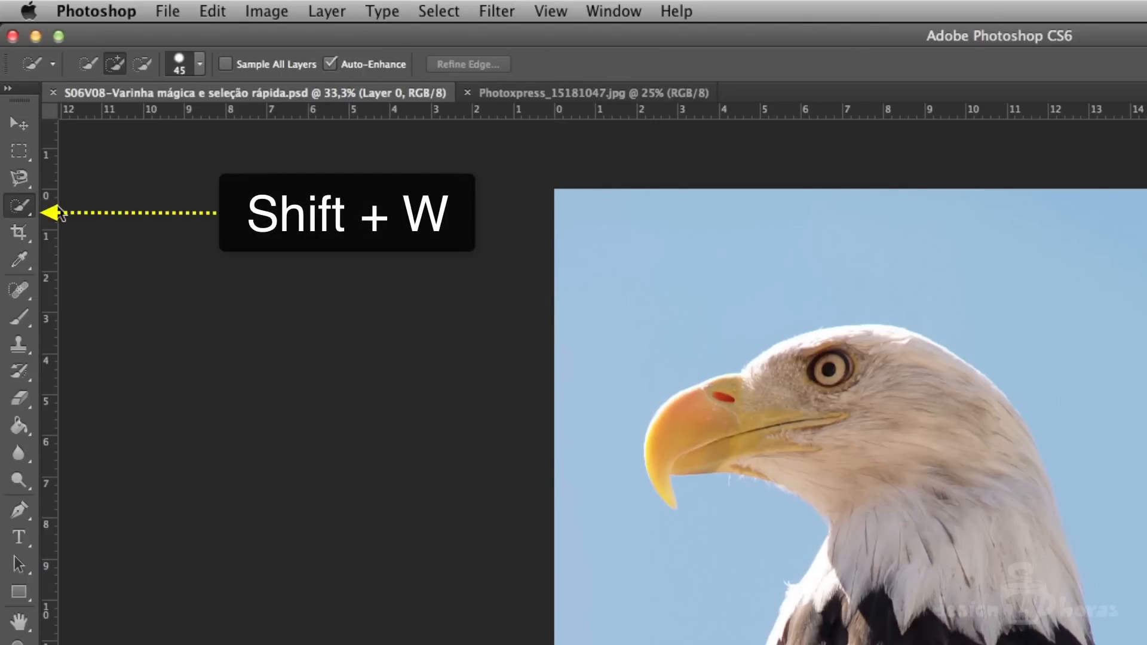
{"action": "key", "text": "shift+w"}
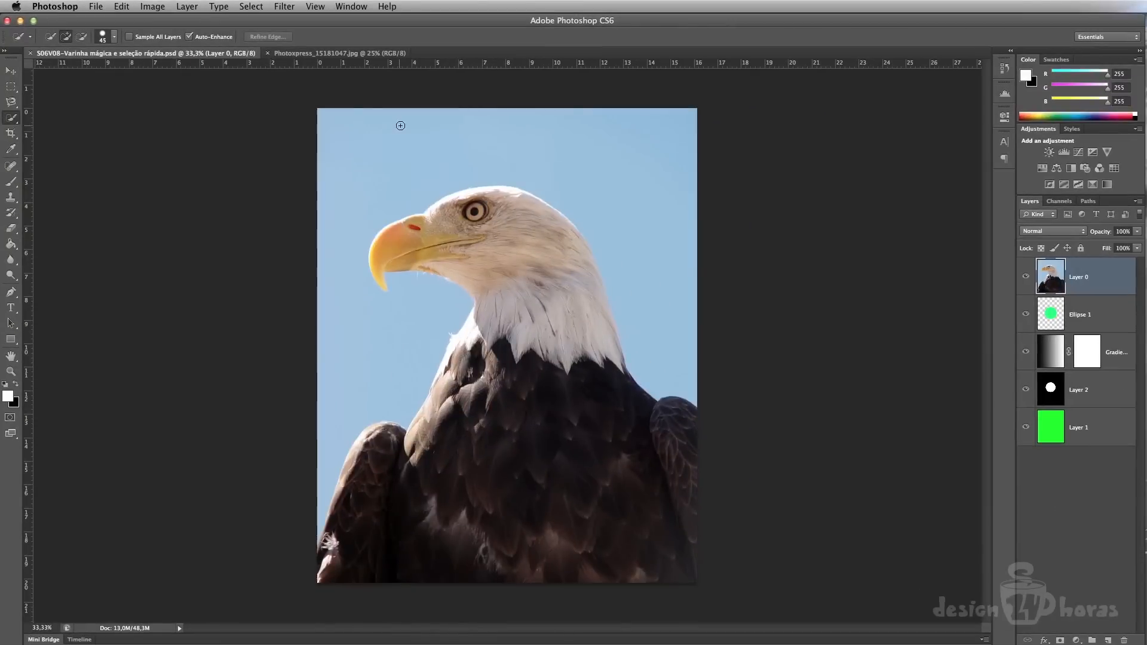
- Select the blue sky above the eagle and add the sky in front of its beak and chest using Quick Selection
{"action": "left_click_drag", "start_coordinate": [437, 158], "coordinate": [623, 167]}
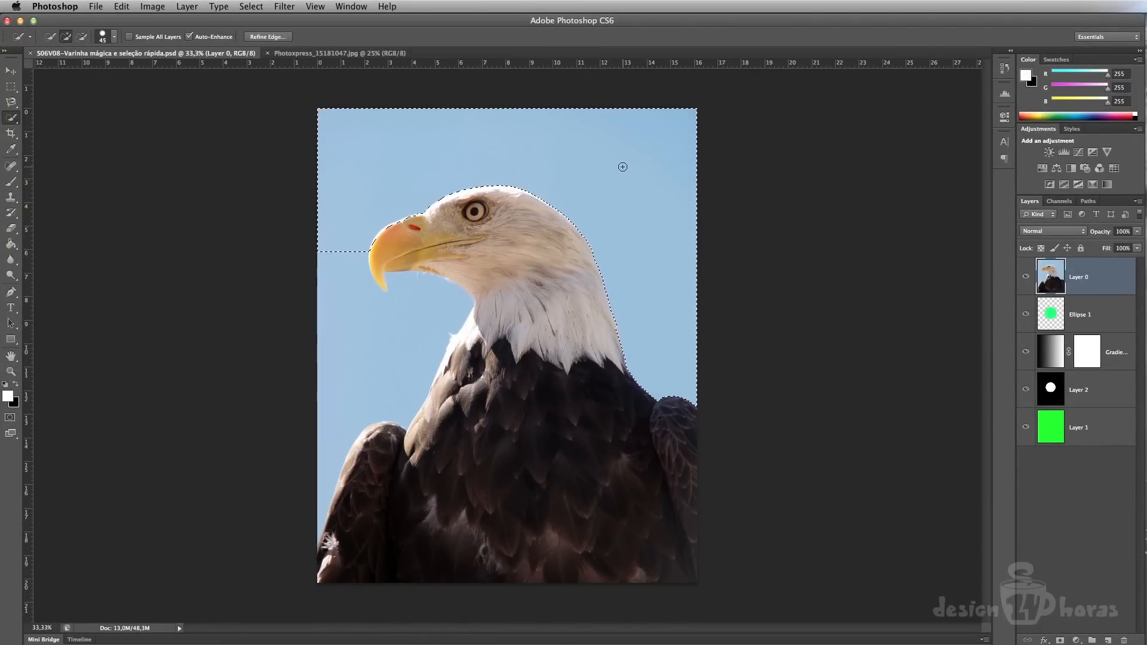
{"action": "key", "text": "shift"}
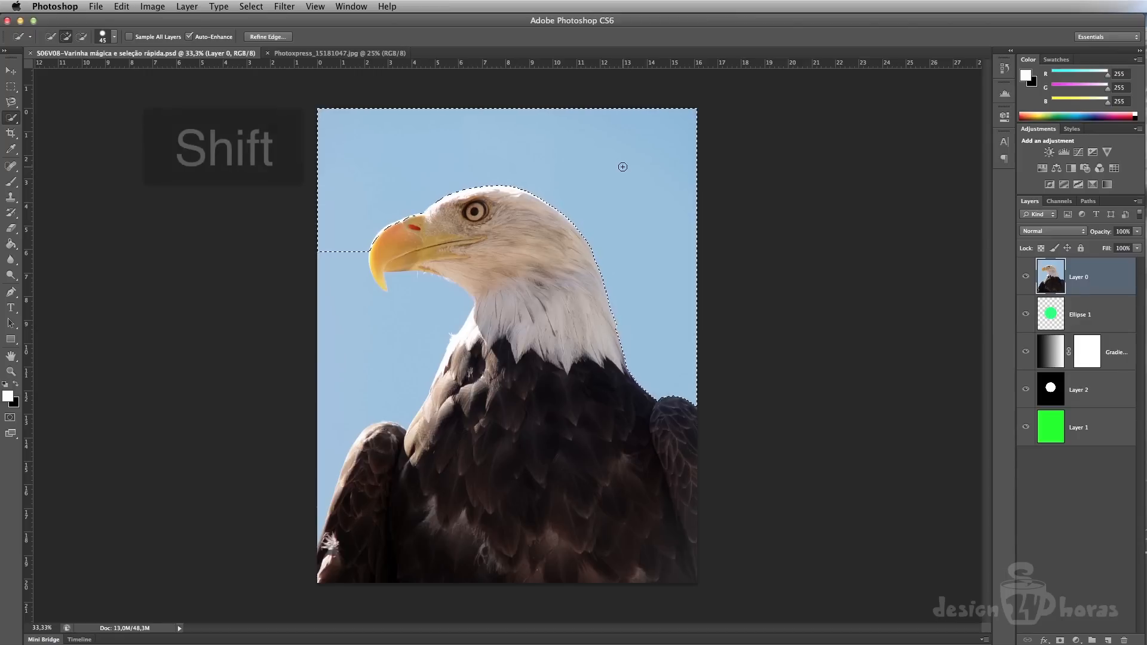
{"action": "mouse_move", "coordinate": [343, 235]}
{"action": "left_mouse_down"}
{"action": "mouse_move", "coordinate": [341, 295]}
{"action": "mouse_move", "coordinate": [355, 314]}
{"action": "left_mouse_up"}
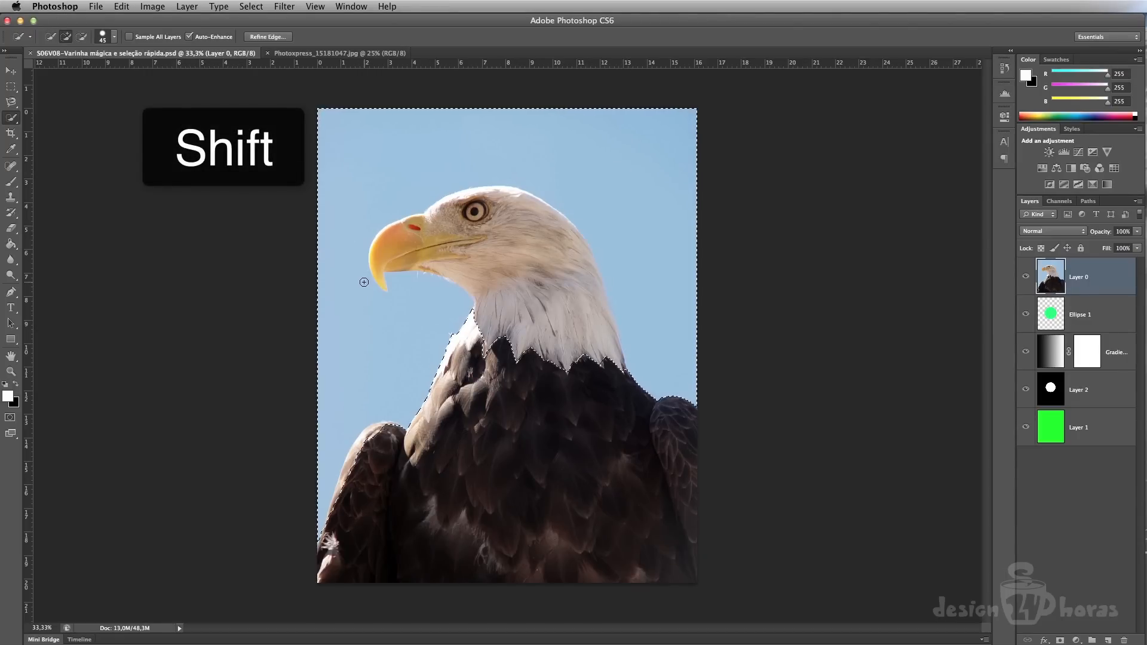
- Subtract the sky areas beside the eagle's chest, beak and head from the quick selection
{"action": "key", "text": "alt"}
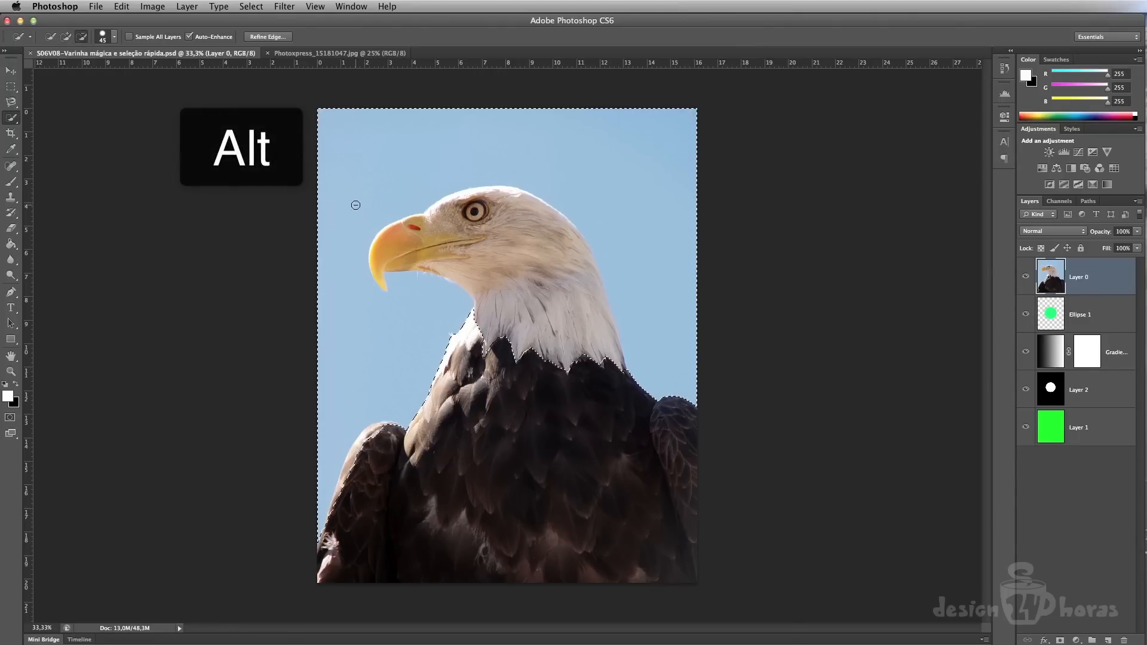
{"action": "left_click_drag", "start_coordinate": [425, 358], "coordinate": [360, 274]}
{"action": "mouse_move", "coordinate": [372, 200]}
{"action": "left_mouse_down"}
{"action": "mouse_move", "coordinate": [452, 183]}
{"action": "mouse_move", "coordinate": [597, 191]}
{"action": "mouse_move", "coordinate": [662, 209]}
{"action": "left_mouse_up"}
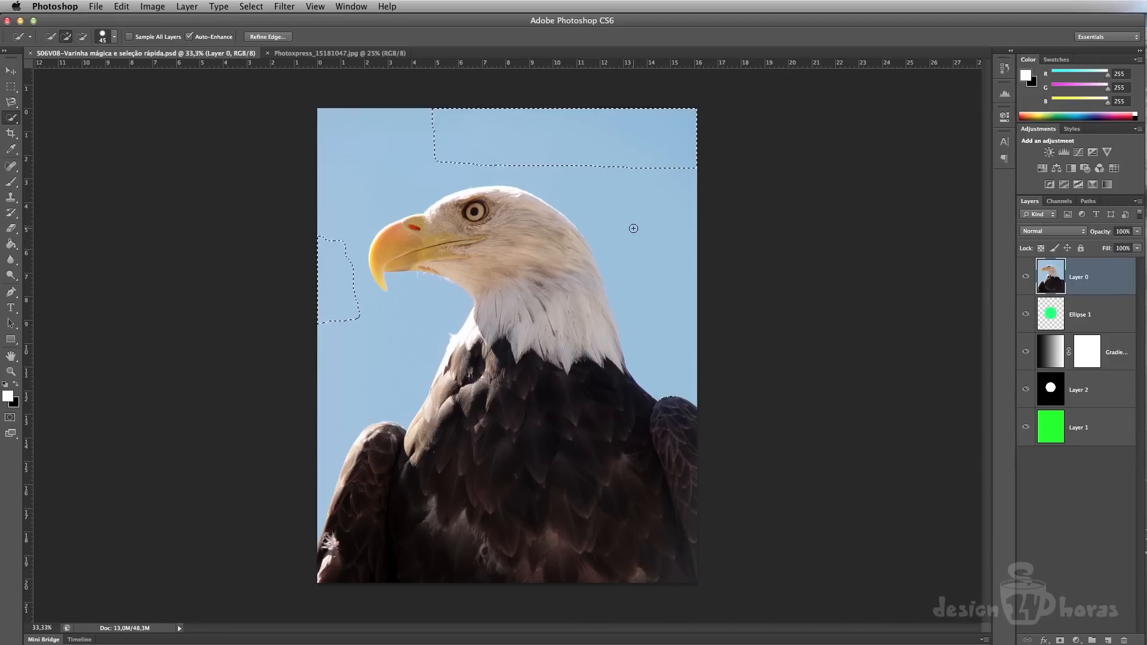
- Enlarge the Quick Selection brush to 125 px and shrink it to 40 px
{"action": "key", "text": "bracketleft"}
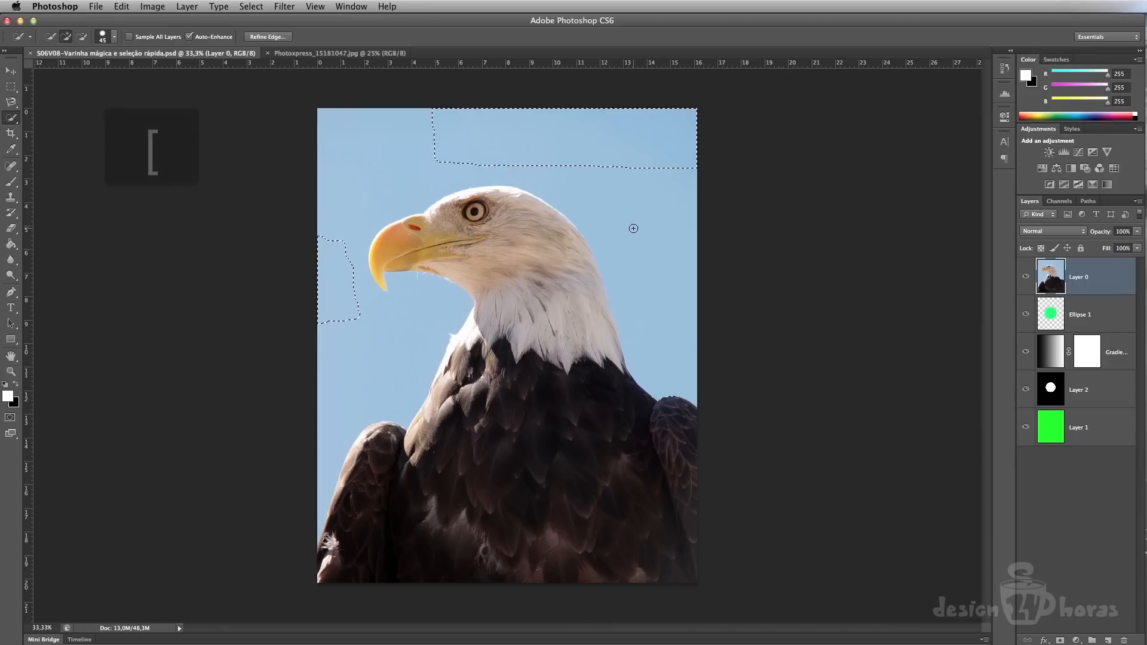
{"action": "key", "text": "bracketright"}
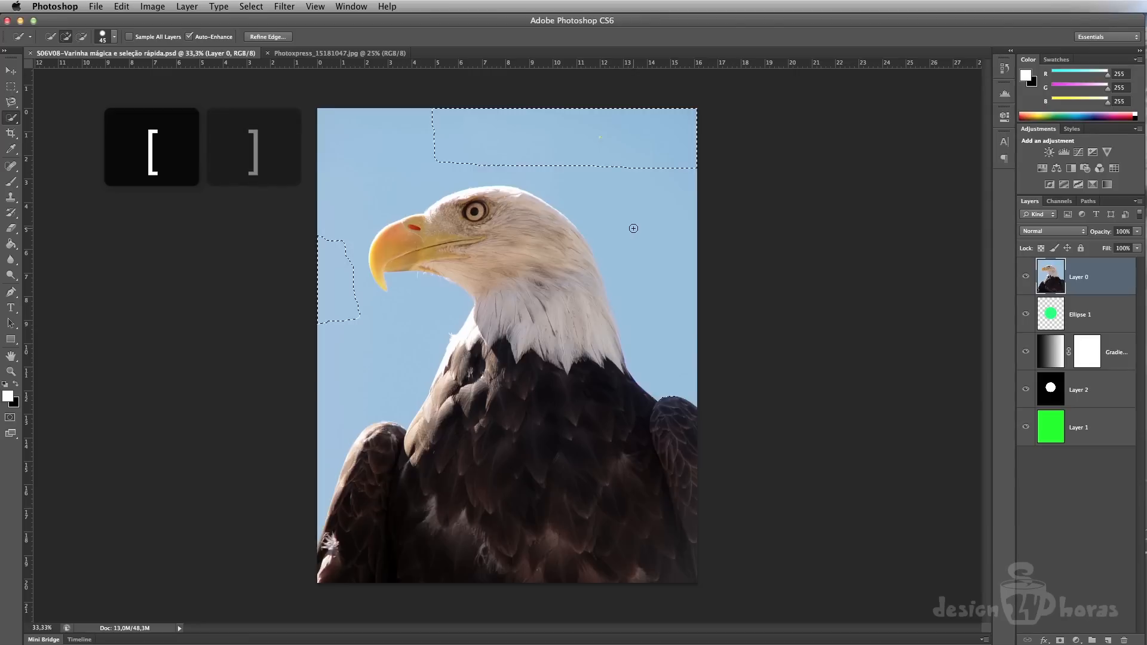
{"action": "key", "text": "bracketleft"}
{"action": "key", "text": "bracketleft"}
{"action": "key", "text": "bracketleft"}
{"action": "key", "text": "bracketleft"}
{"action": "key", "text": "bracketleft"}
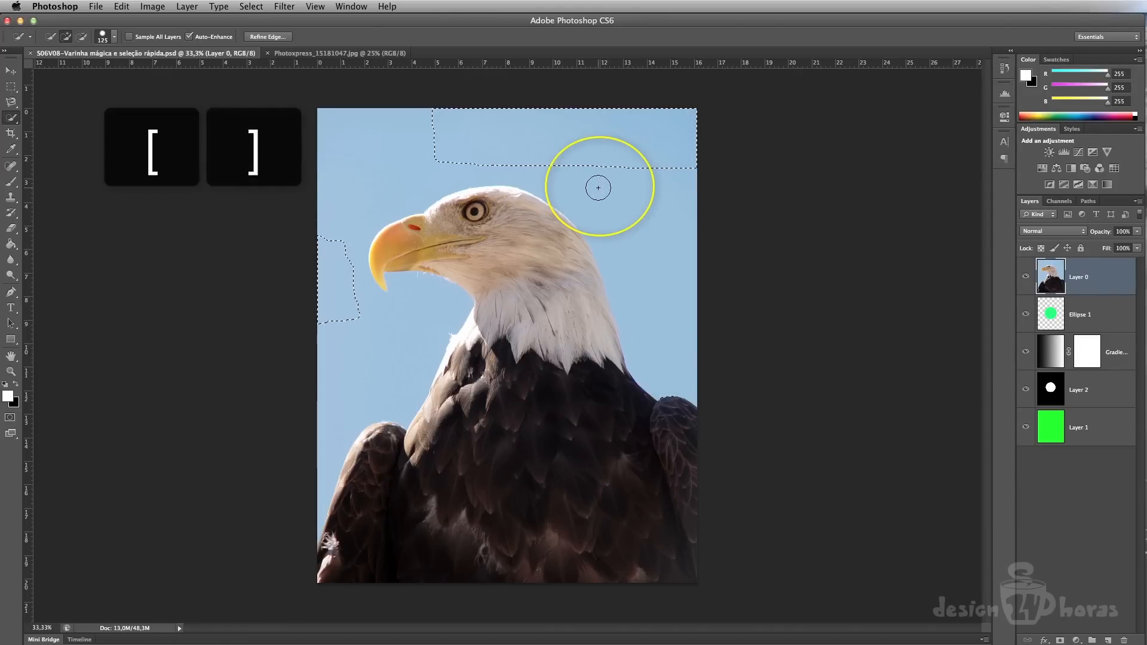
{"action": "key", "text": "bracketleft"}
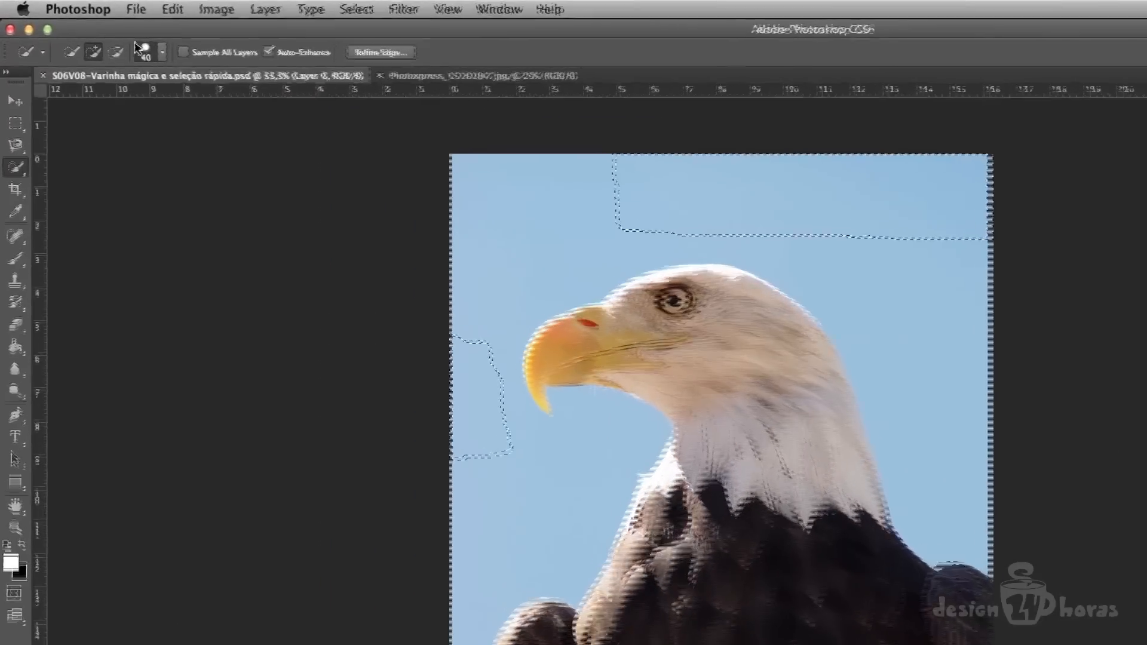
- Set the Quick Selection brush size to 89 px, then reduce it to 78 px
{"action": "left_click", "coordinate": [113, 37]}
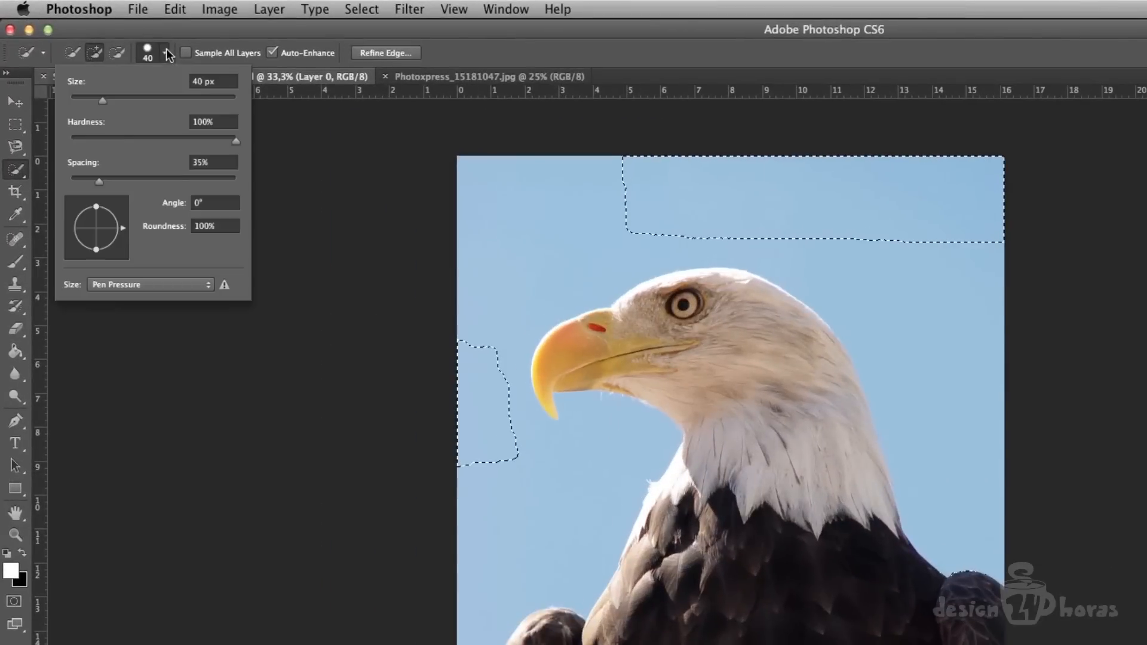
{"action": "mouse_move", "coordinate": [103, 100]}
{"action": "left_mouse_down"}
{"action": "mouse_move", "coordinate": [208, 101]}
{"action": "mouse_move", "coordinate": [139, 101]}
{"action": "left_mouse_up"}
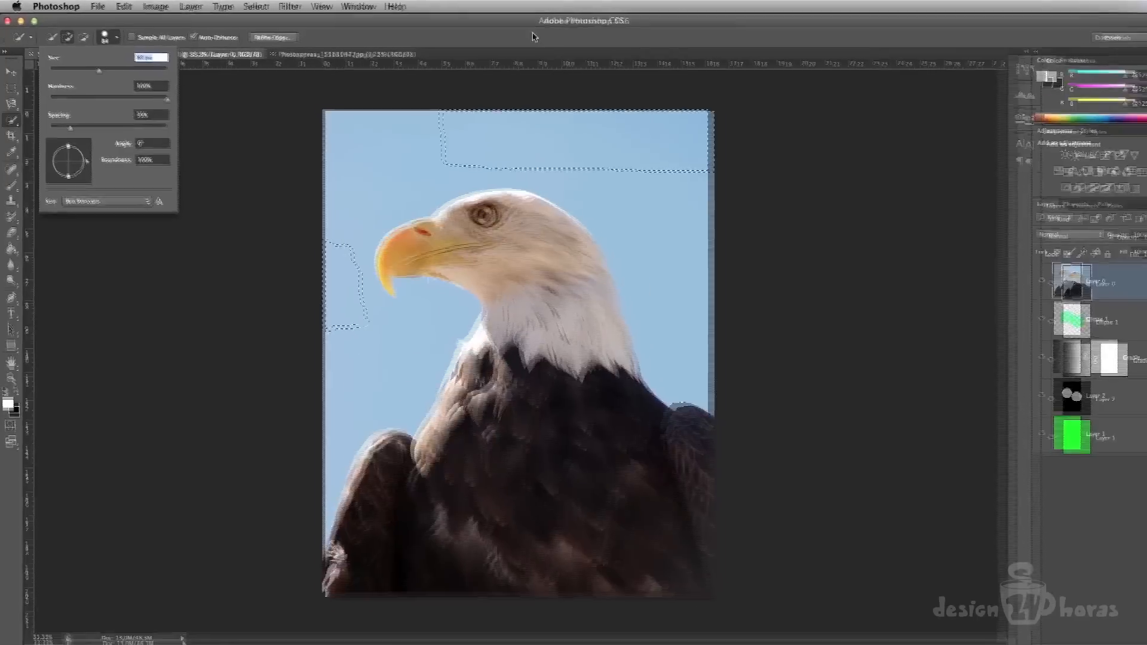
{"action": "left_click", "coordinate": [535, 37]}
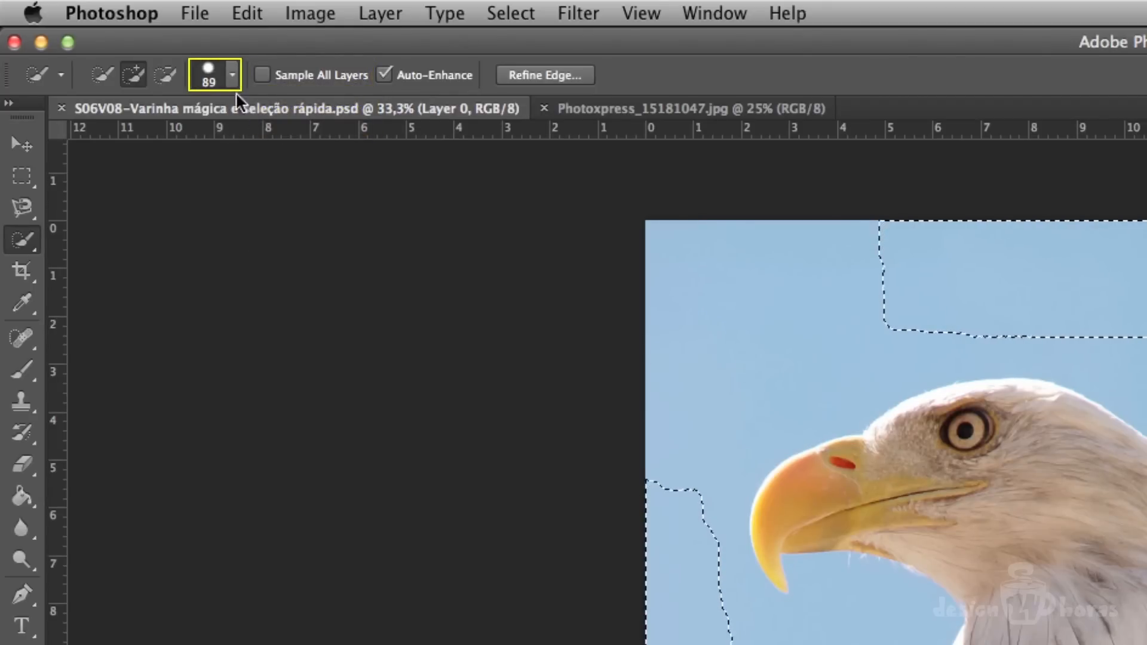
{"action": "left_click", "coordinate": [233, 88]}
{"action": "mouse_move", "coordinate": [194, 142]}
{"action": "left_mouse_down"}
{"action": "mouse_move", "coordinate": [272, 146]}
{"action": "mouse_move", "coordinate": [190, 144]}
{"action": "left_mouse_up"}
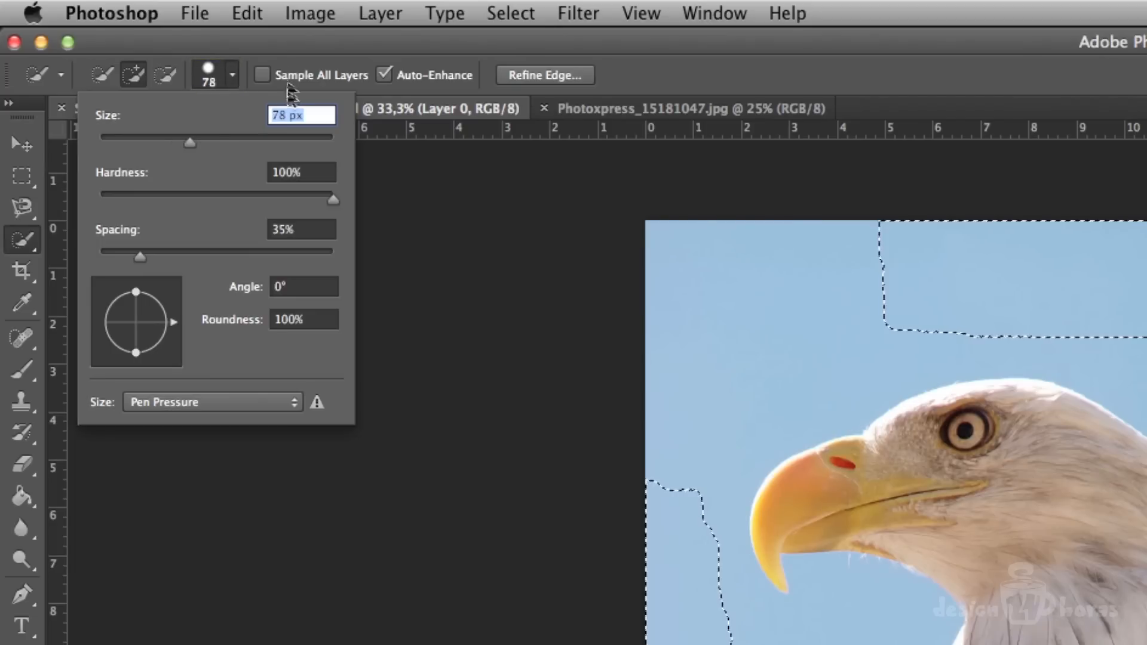
{"action": "left_click", "coordinate": [297, 50]}
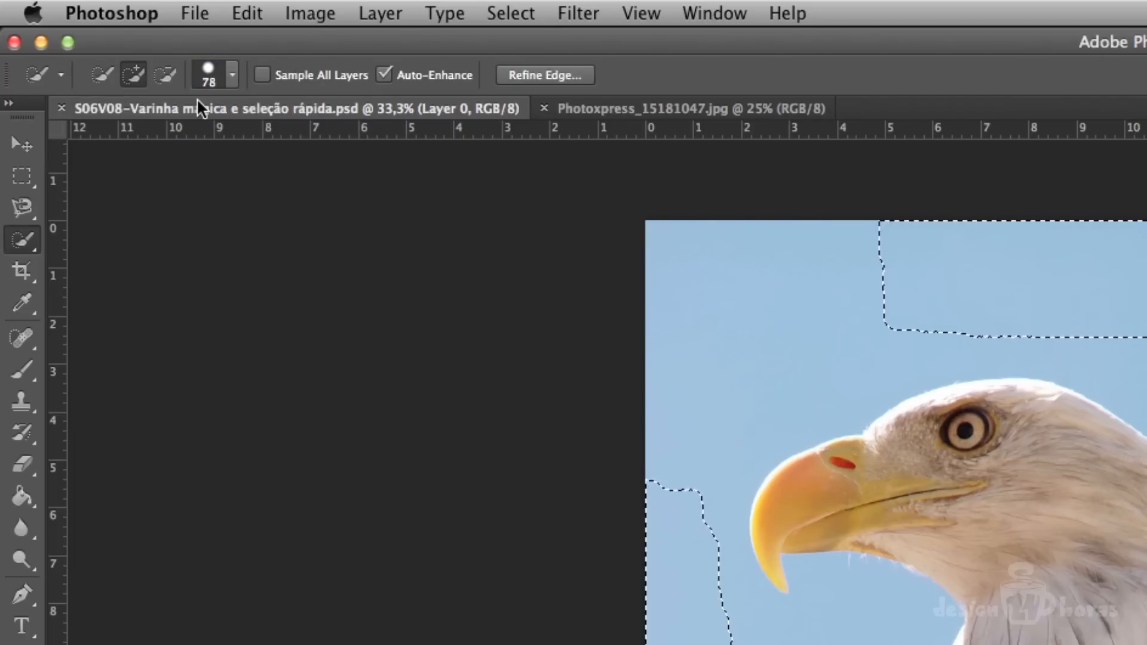
- Switch the Quick Selection mode to Subtract from selection, Add to selection, and finally New selection
{"action": "left_click", "coordinate": [168, 80]}
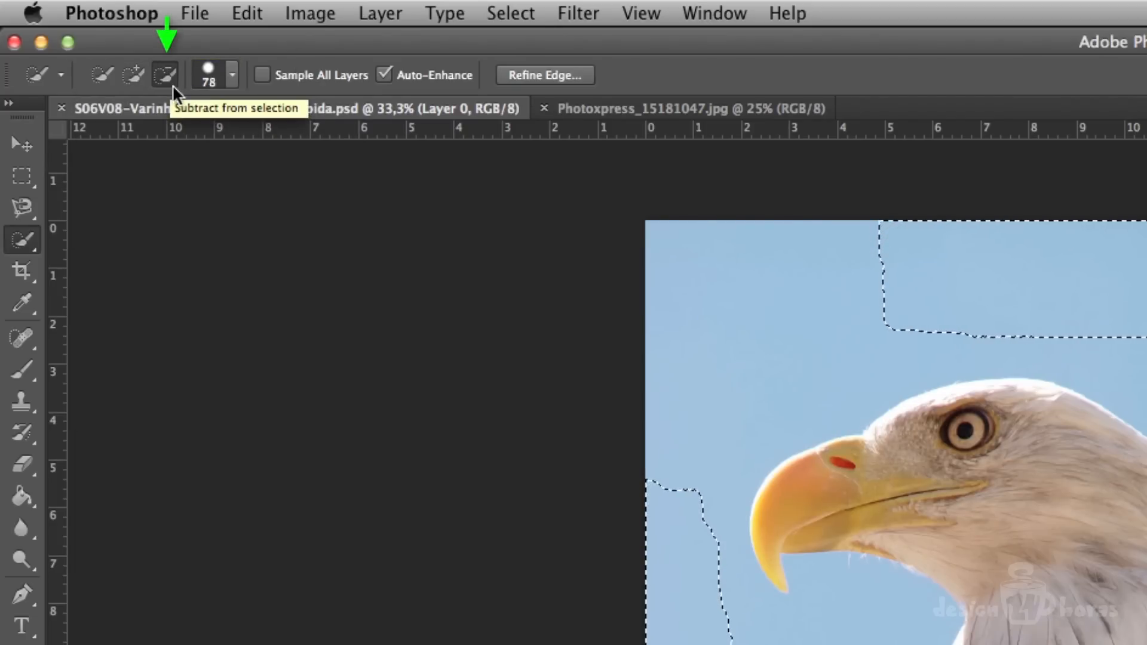
{"action": "left_click", "coordinate": [135, 76]}
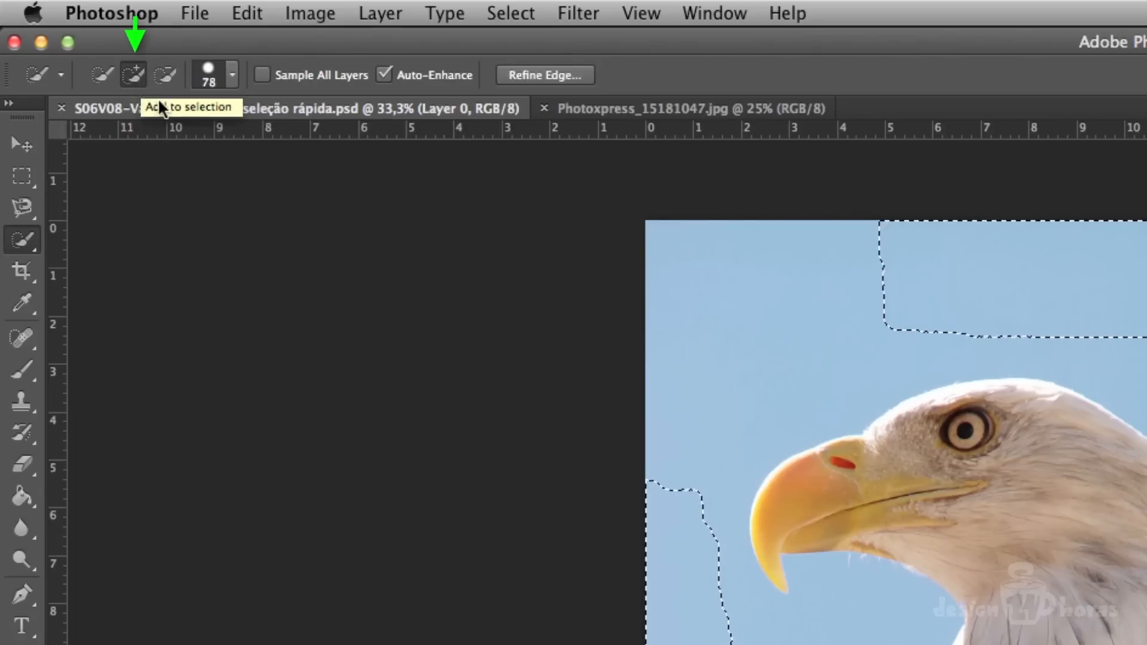
{"action": "left_click", "coordinate": [105, 77]}
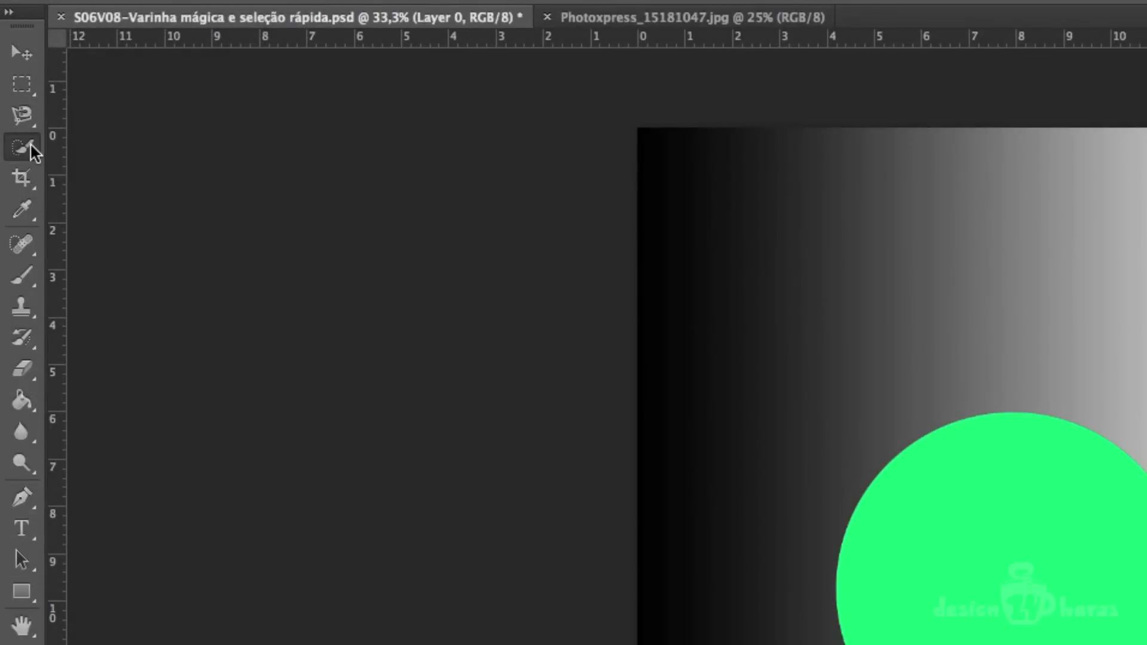
- Switch to the Magic Wand tool and select the green circle on the Ellipse 1 layer
{"action": "left_click", "coordinate": [22, 144]}
{"action": "left_click", "coordinate": [144, 161]}
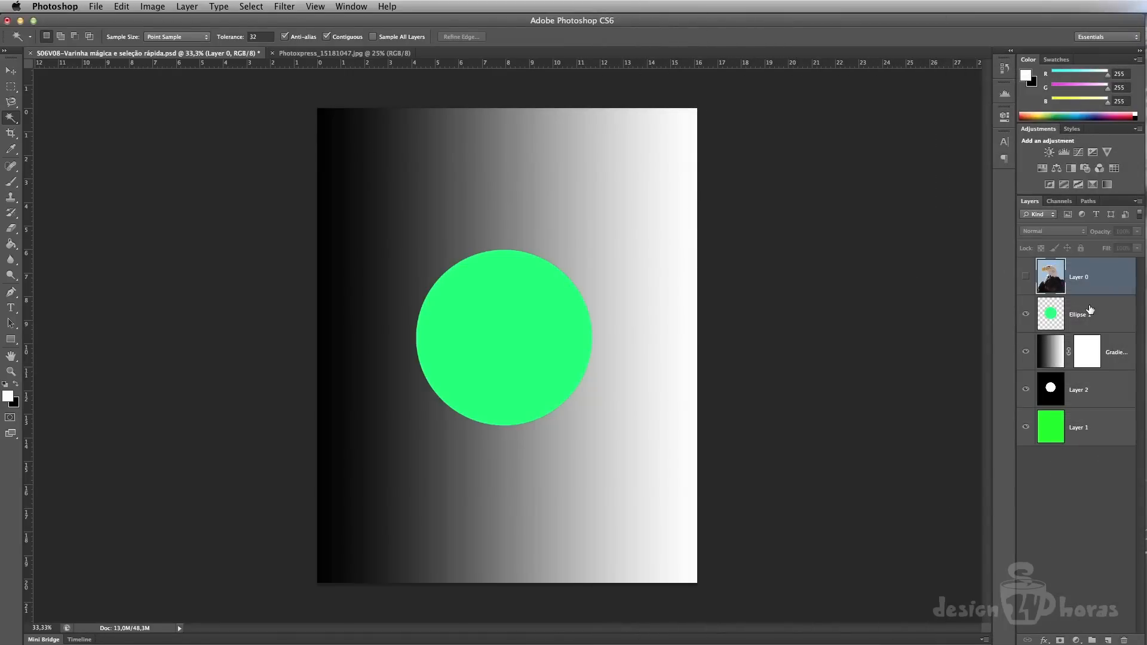
{"action": "left_click", "coordinate": [1090, 310]}
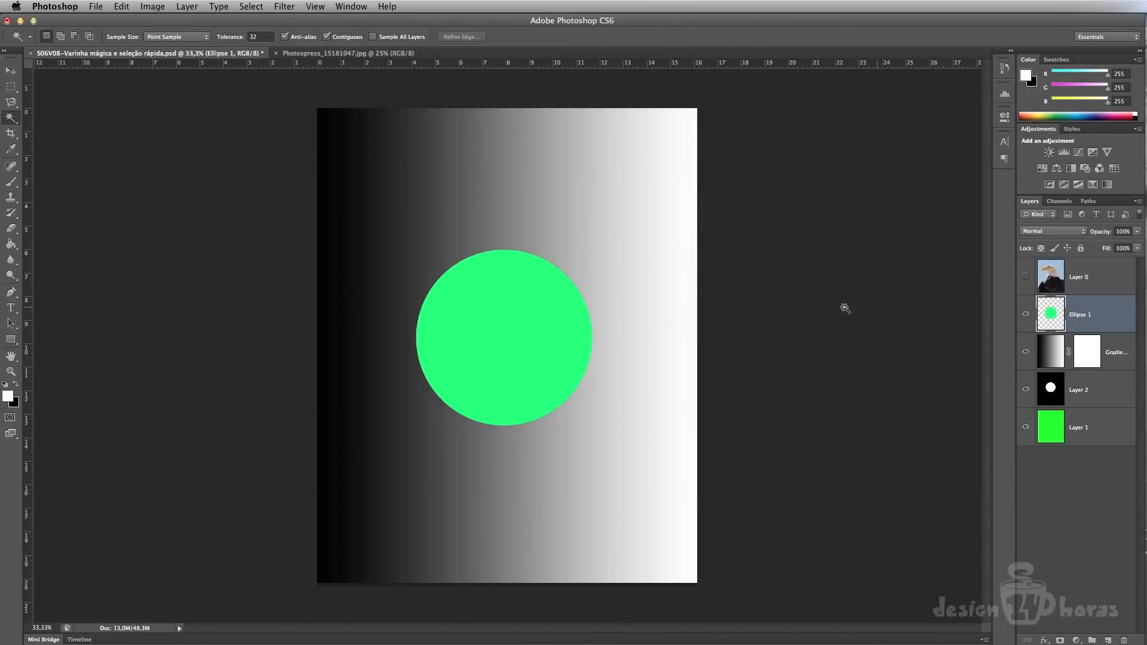
{"action": "left_click", "coordinate": [543, 308]}
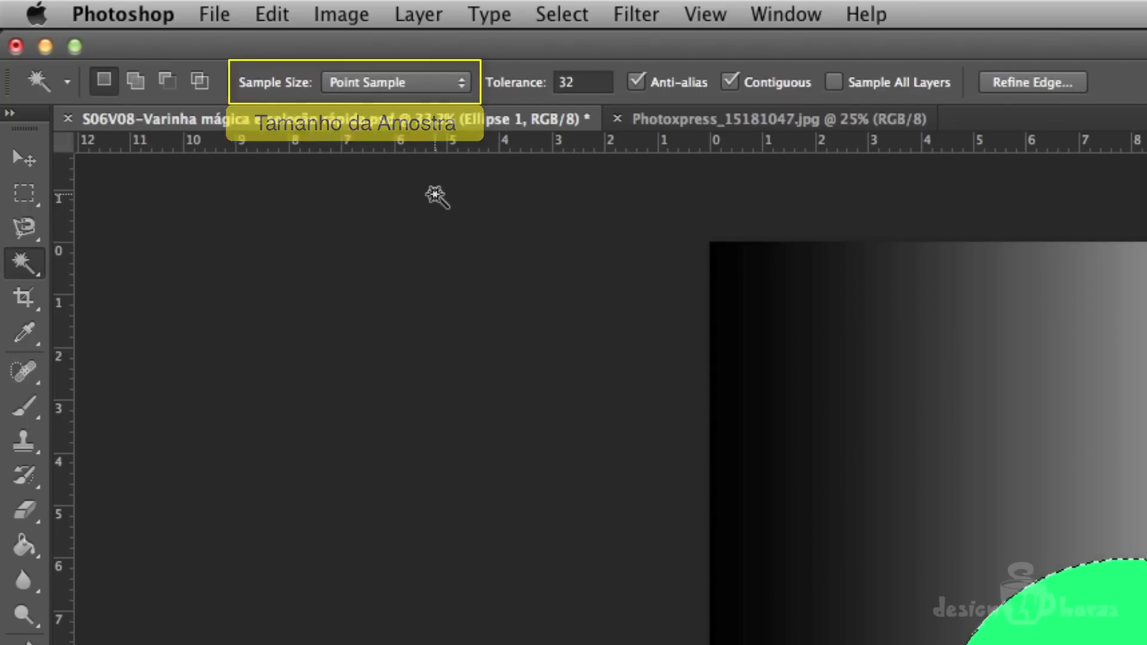
- Review the Sample Size options, sample the dark lower chest feathers with Point Sample, and clear that selection
{"action": "left_click", "coordinate": [461, 83]}
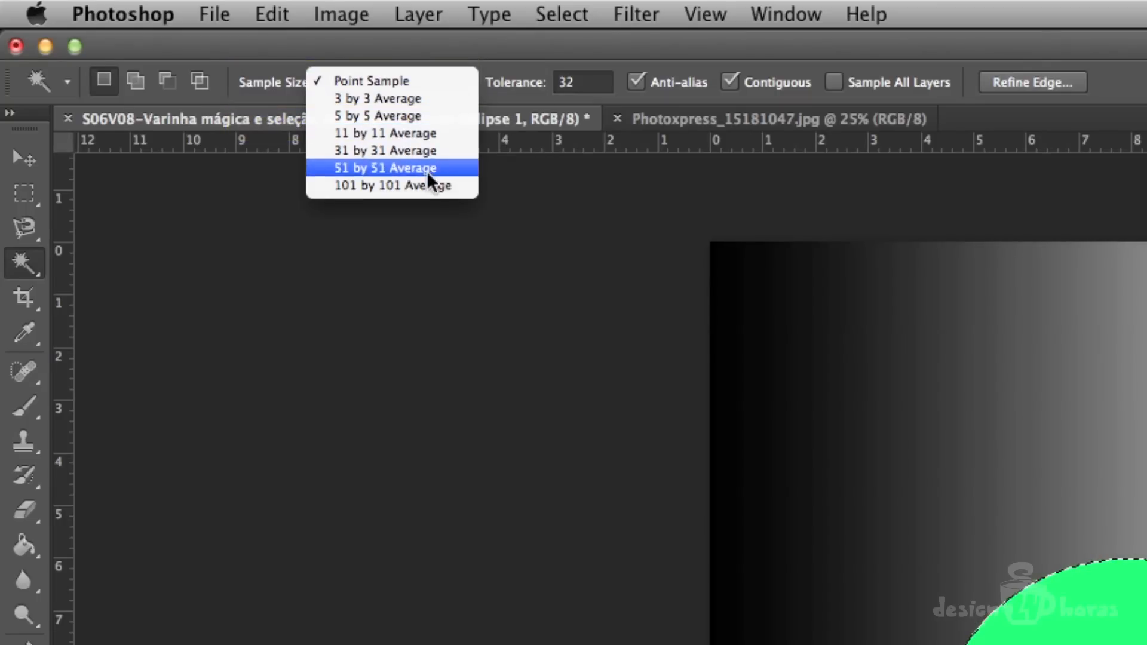
{"action": "left_click", "coordinate": [500, 57]}
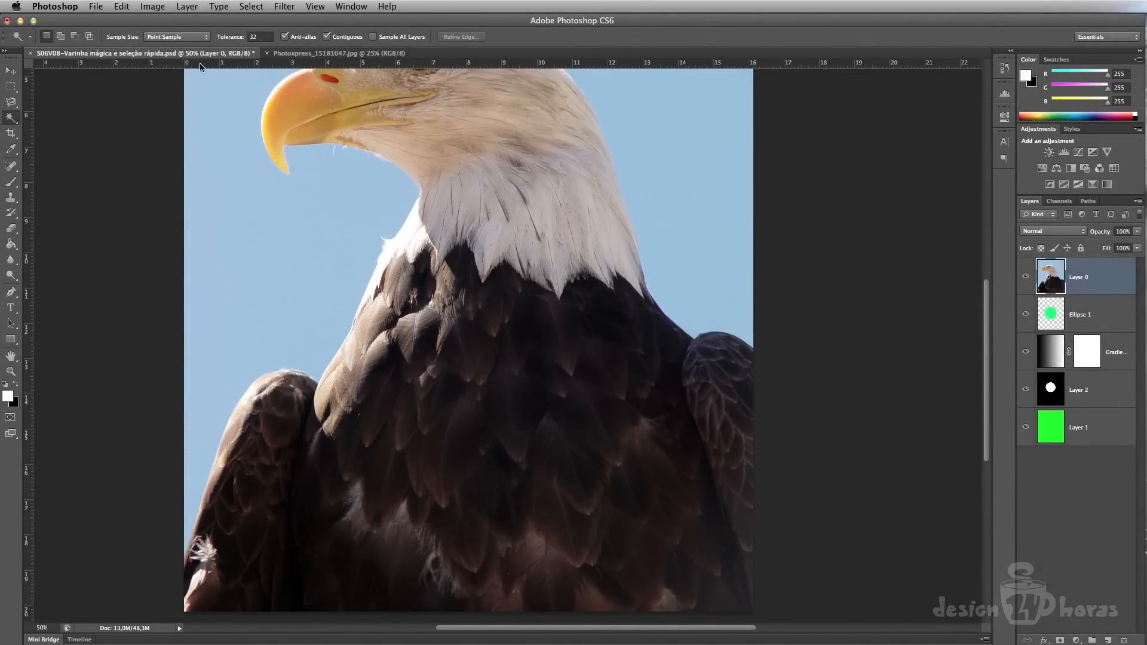
{"action": "left_click", "coordinate": [532, 545]}
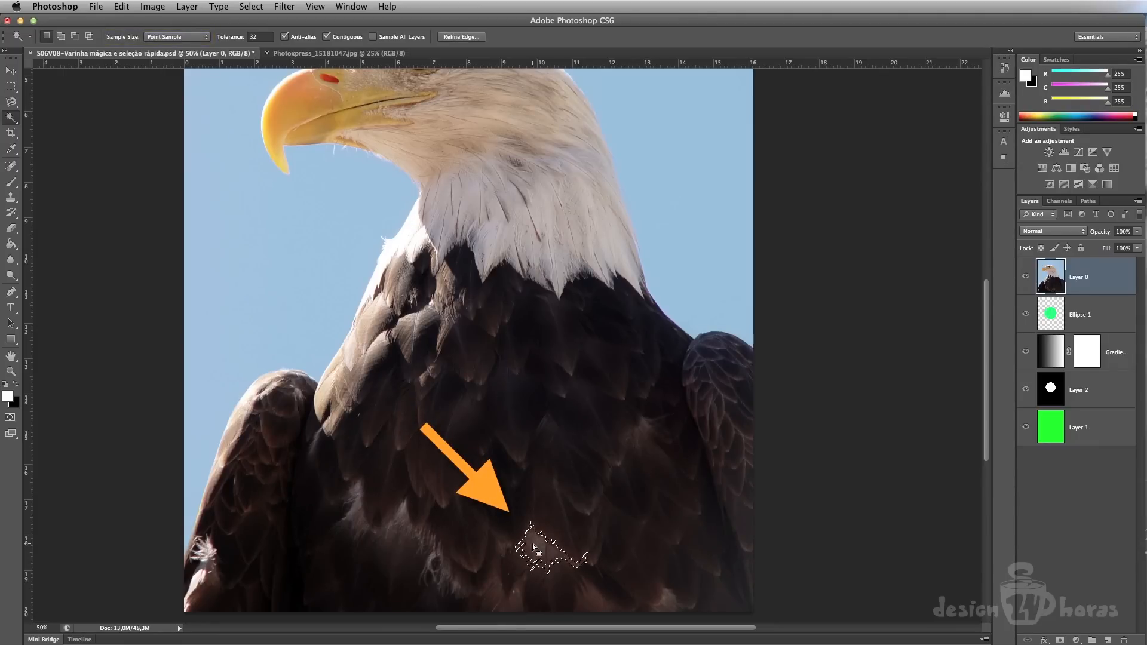
{"action": "key", "text": "super+d"}
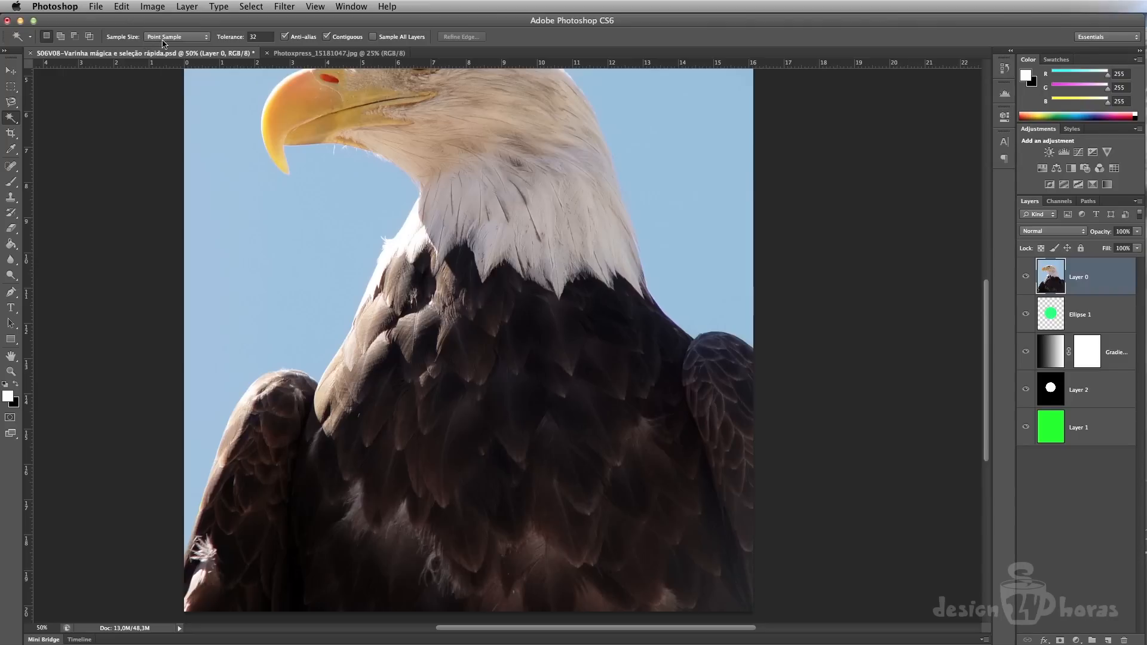
- Set the Magic Wand sample size to 101 by 101 Average, select the eagle's dark feathers, and deselect them
{"action": "left_click", "coordinate": [175, 36]}
{"action": "left_click", "coordinate": [177, 83]}
{"action": "left_click", "coordinate": [536, 540]}
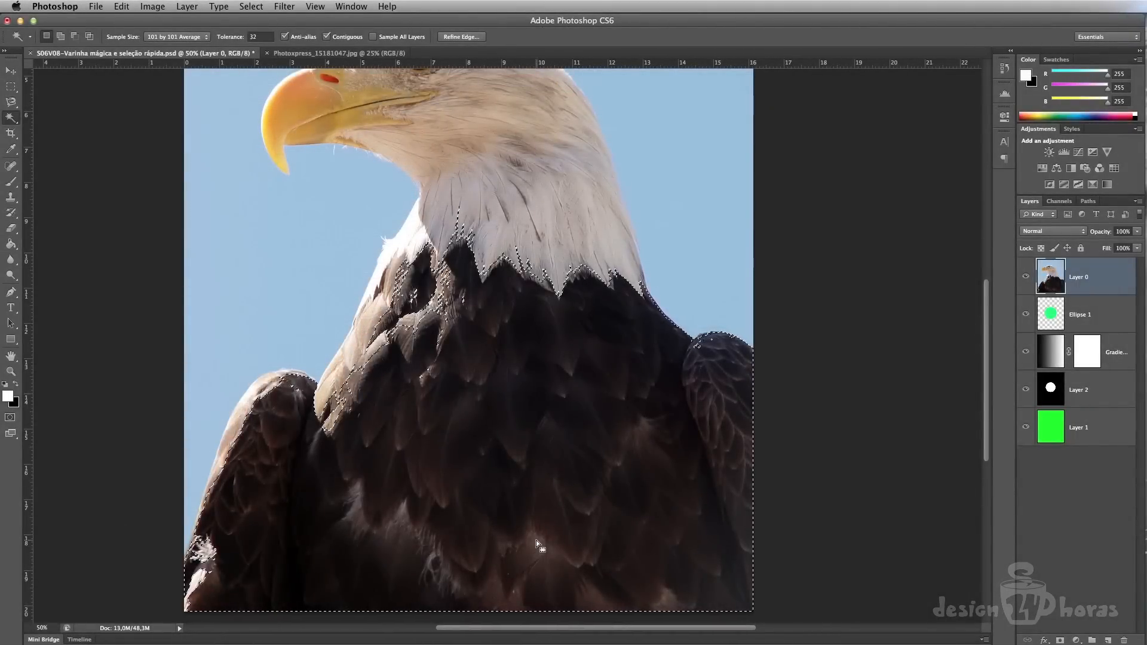
{"action": "key", "text": "super+d"}
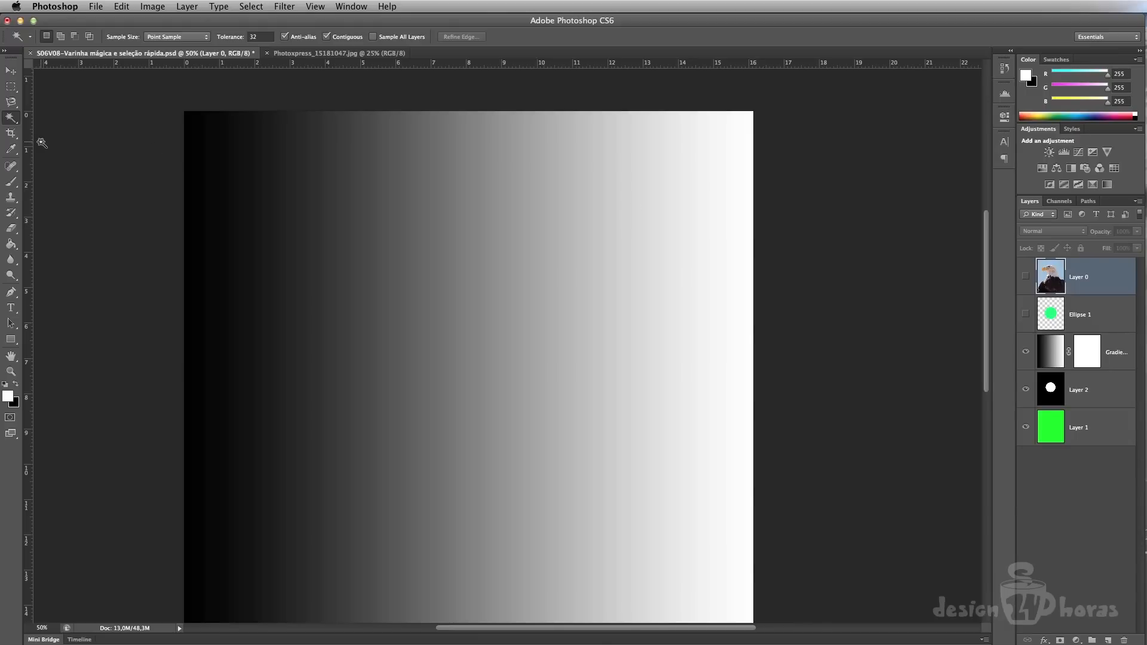
- Place a vertical guide at the gradient's centre and select the grey tones around it on the Gradient Fill 1 layer
{"action": "left_click_drag", "start_coordinate": [27, 152], "coordinate": [467, 150]}
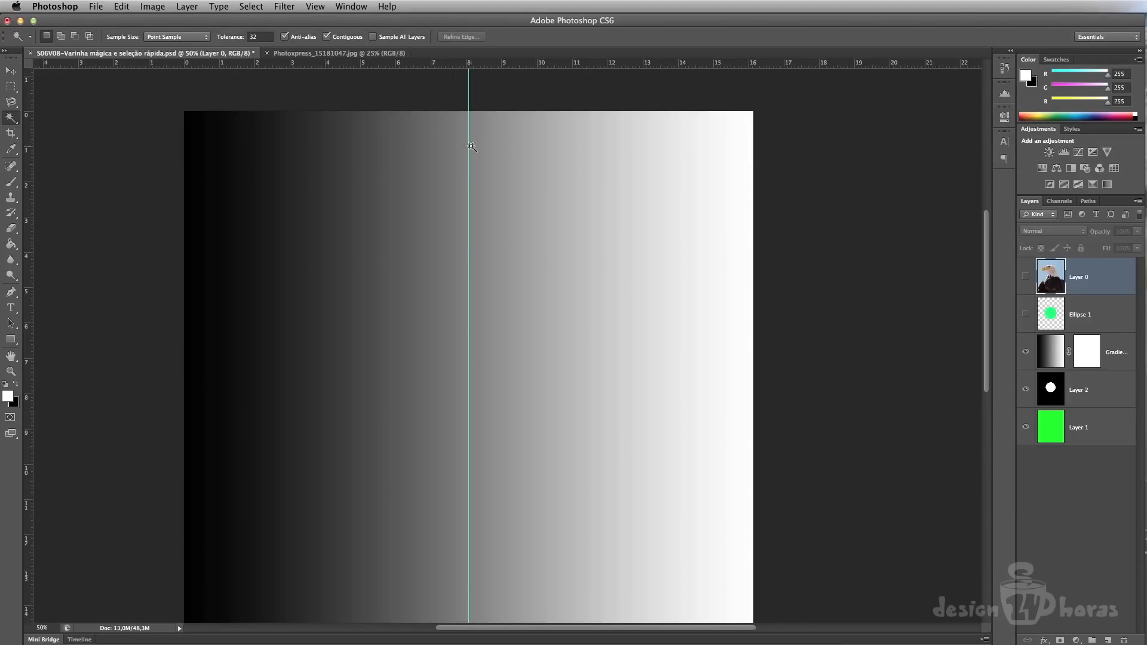
{"action": "key", "text": "alt+bracketleft"}
{"action": "left_click", "coordinate": [468, 166]}
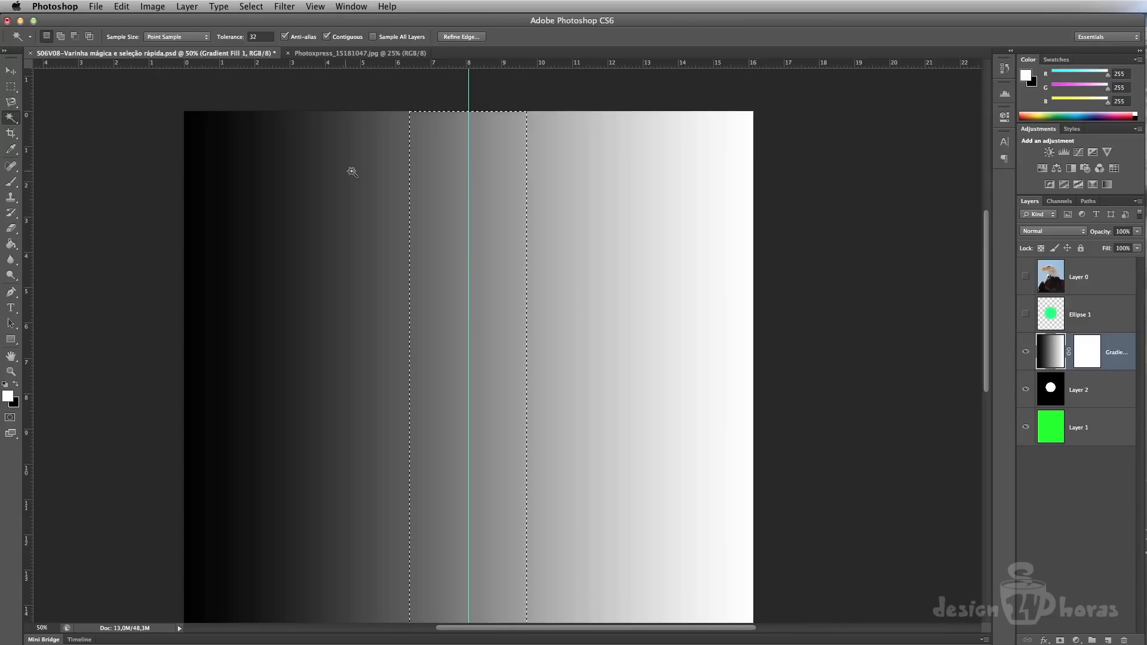
- Mark both vertical edges of the selected gradient band with guides and clear the selection
{"action": "left_click_drag", "start_coordinate": [31, 200], "coordinate": [400, 195]}
{"action": "left_click_drag", "start_coordinate": [33, 202], "coordinate": [517, 196]}
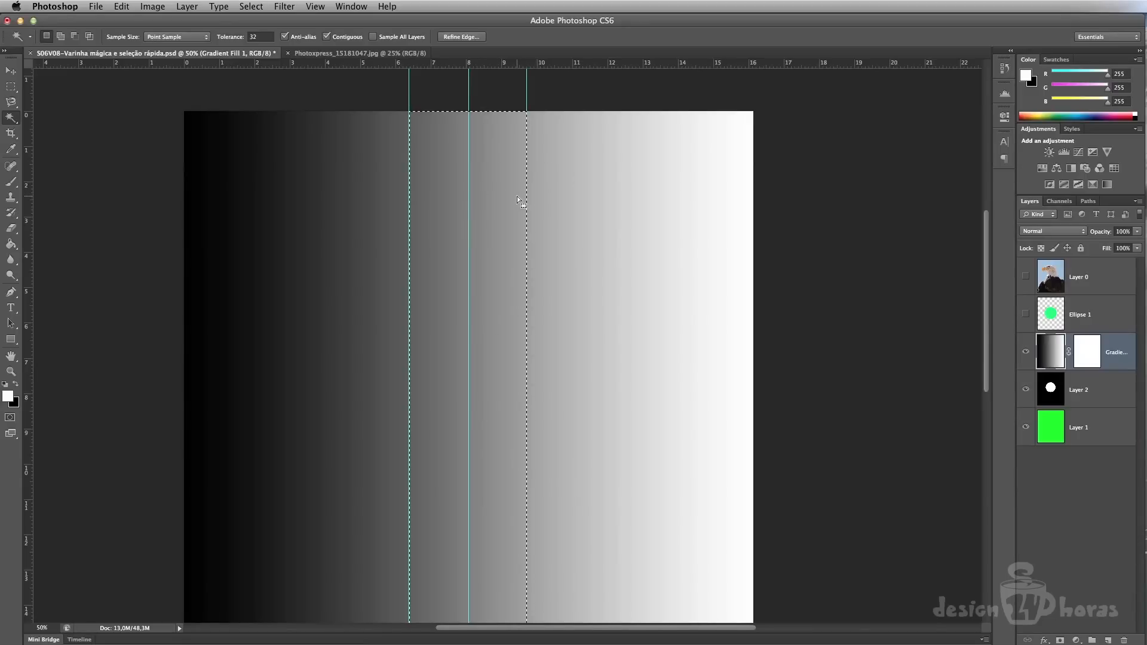
{"action": "key", "text": "super+d"}
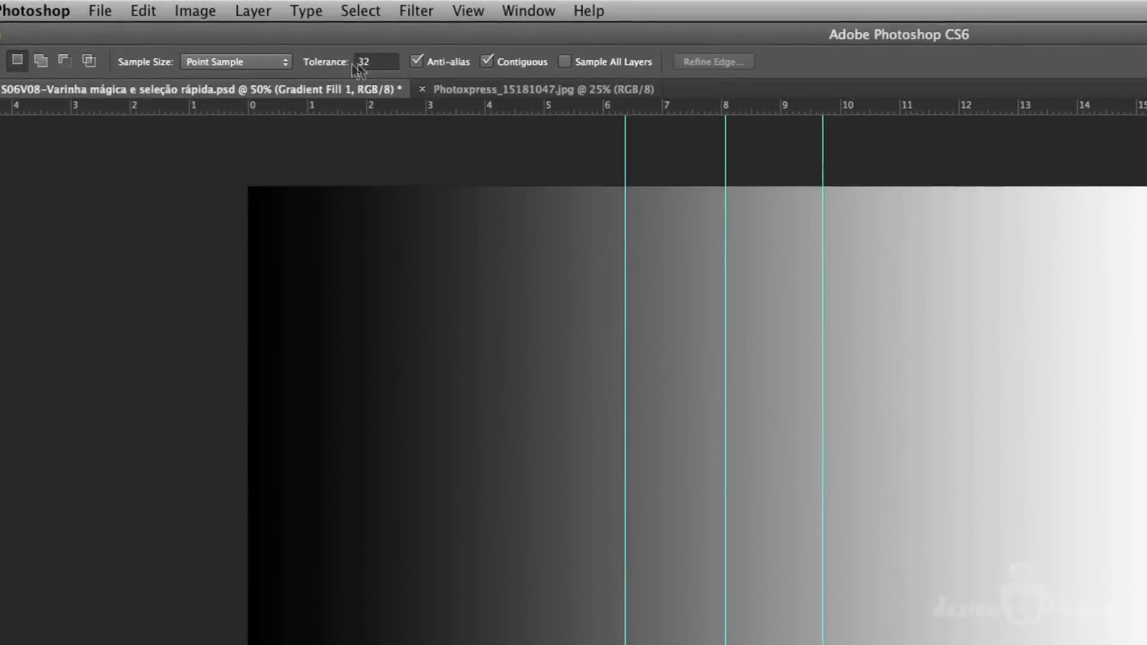
- Set the Magic Wand tolerance to 64
{"action": "left_click", "coordinate": [255, 36]}
{"action": "double_click", "coordinate": [366, 62]}
{"action": "type", "text": "64"}
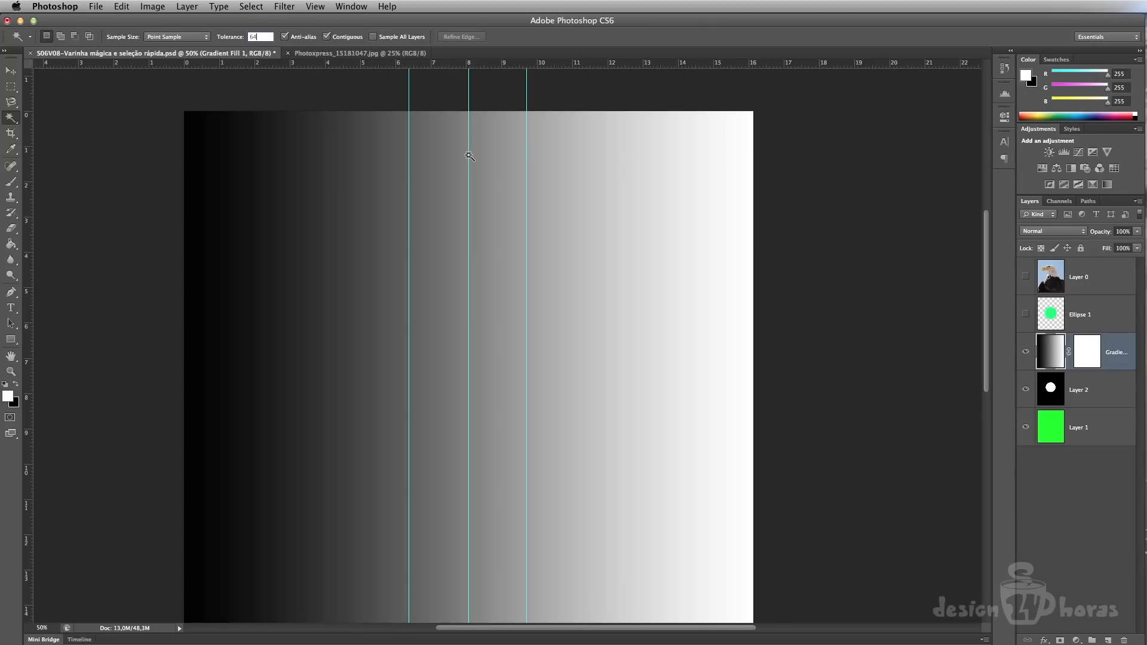
- Select the gradient tones at the centre guide, repeat near the middle with the Magic Wand tolerance set to 0, and deselect
{"action": "left_click", "coordinate": [469, 155]}
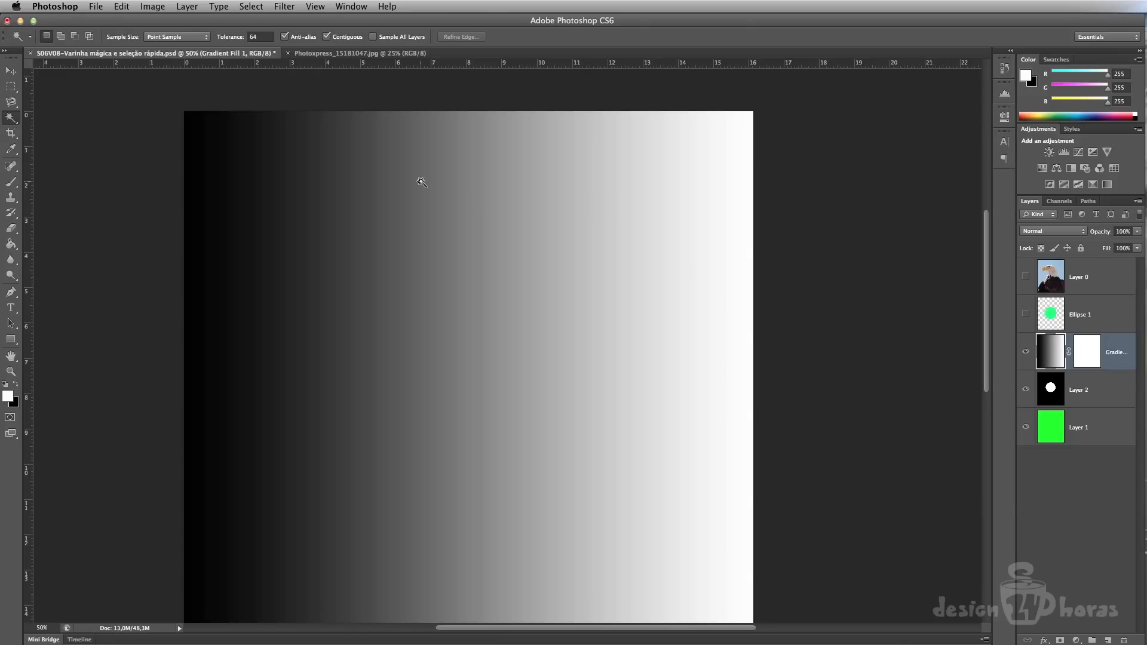
{"action": "left_click", "coordinate": [240, 34]}
{"action": "type", "text": "0"}
{"action": "left_click", "coordinate": [461, 191]}
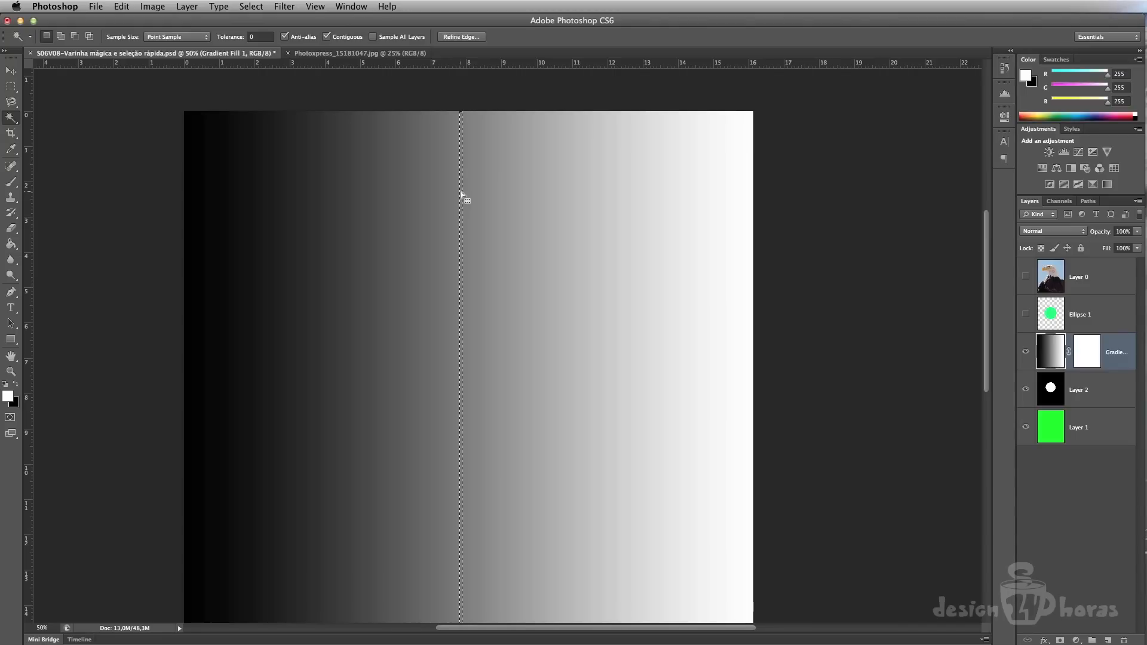
{"action": "key", "text": "super+d"}
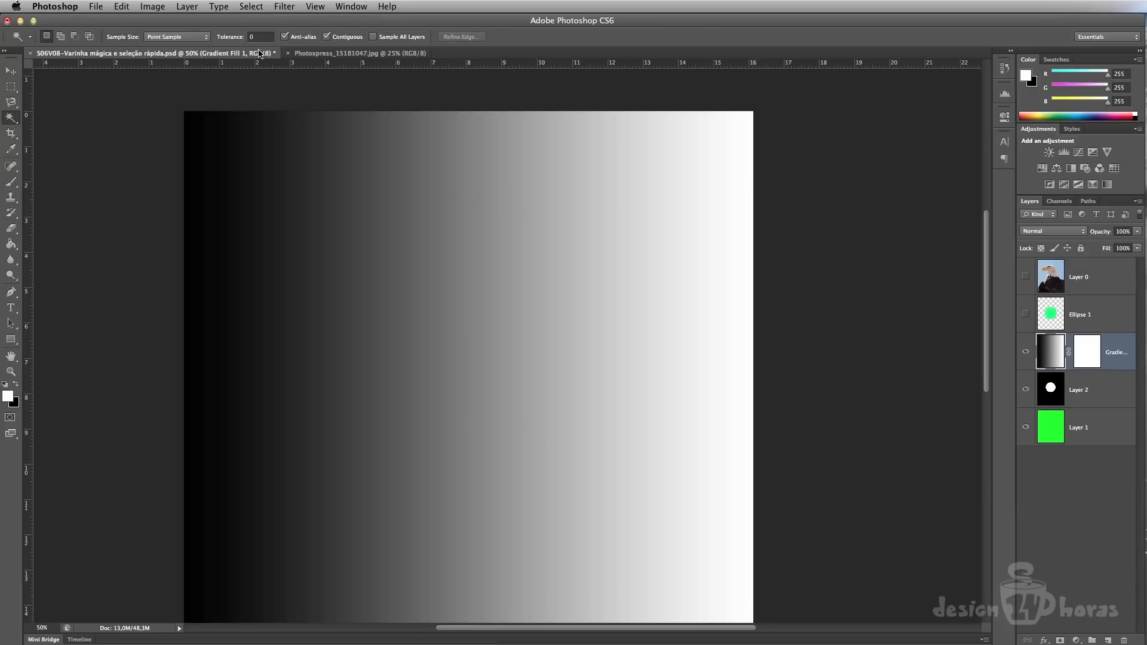
- Set the Magic Wand tolerance to 255 and sample the middle of the gradient
{"action": "left_click", "coordinate": [254, 37]}
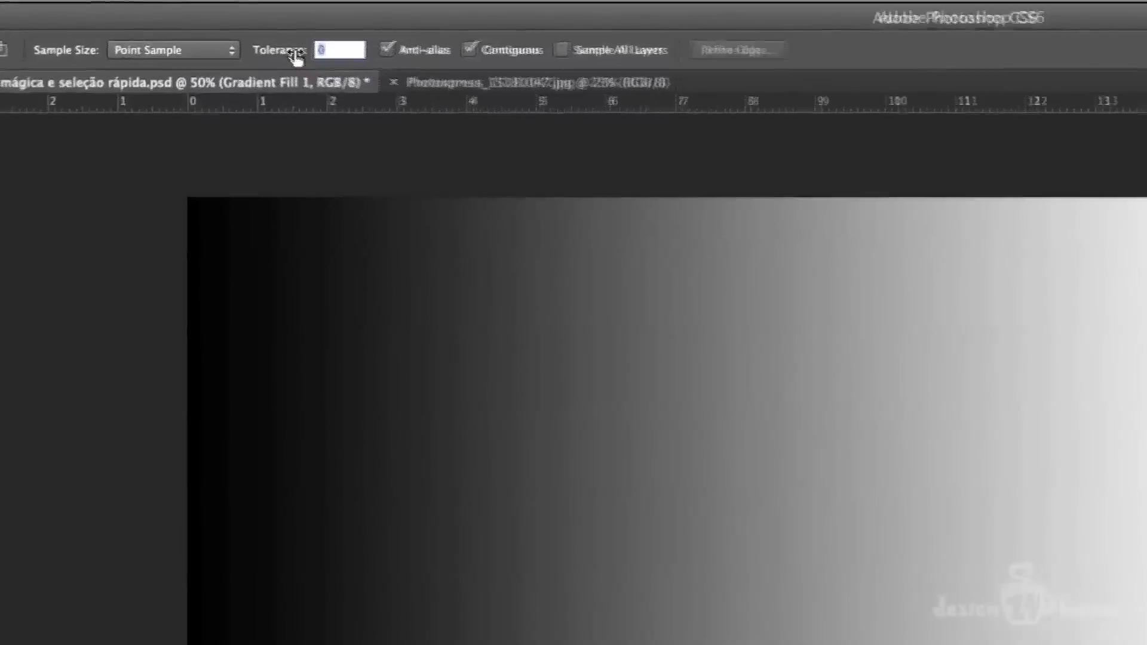
{"action": "type", "text": "255"}
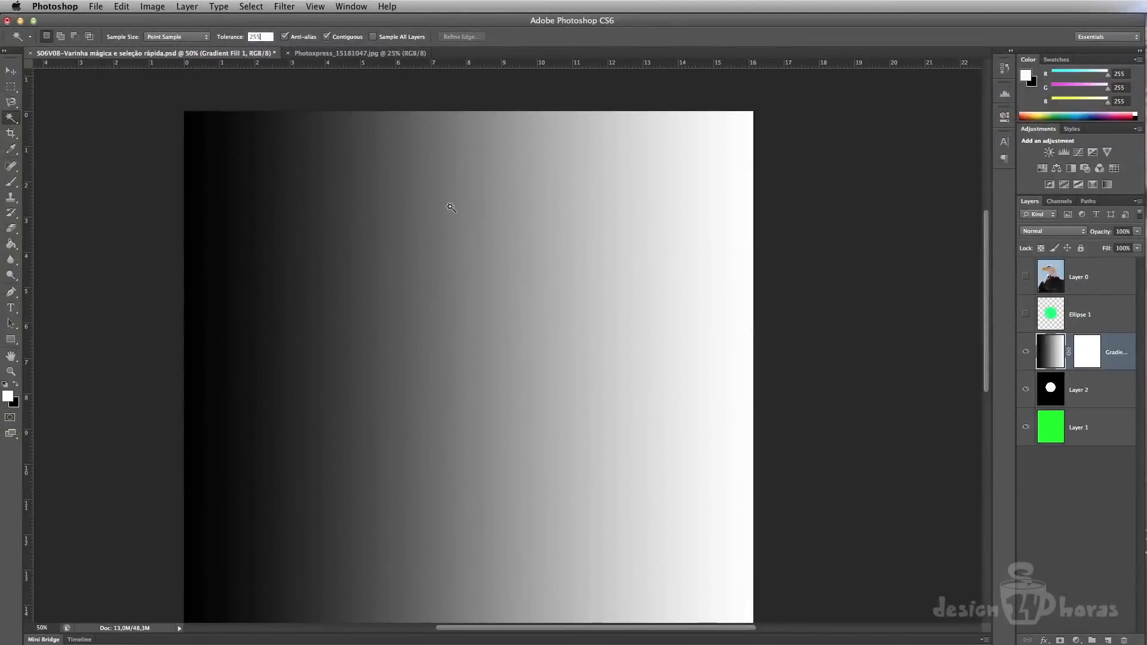
{"action": "left_click", "coordinate": [450, 240]}
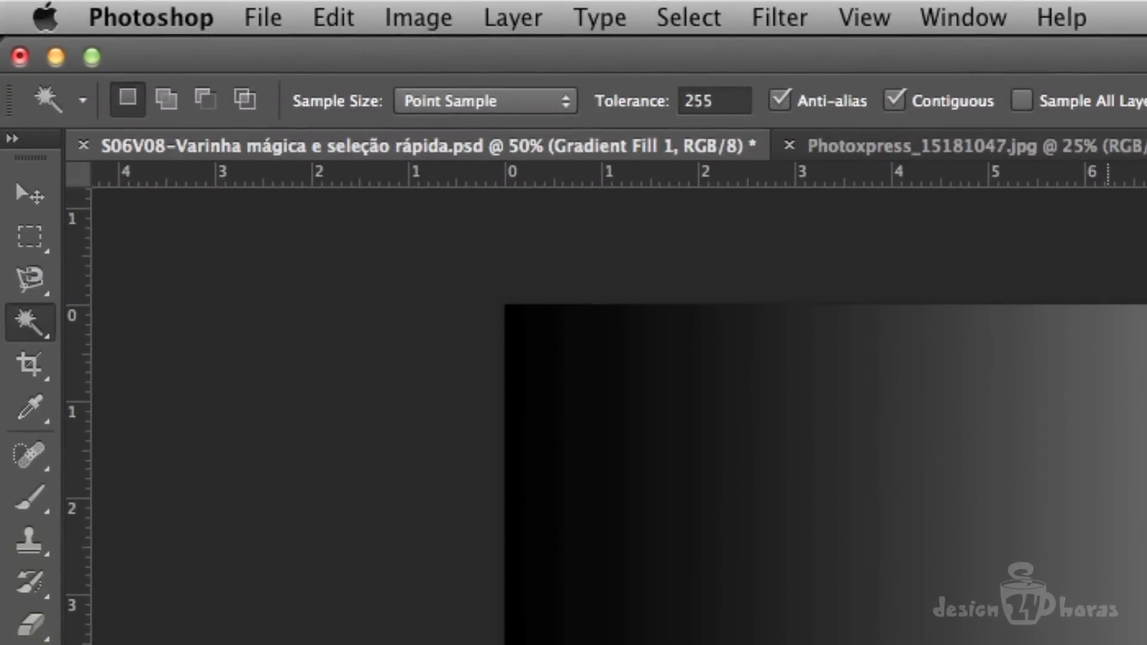
- Set the Magic Wand sample size to 51 by 51 Average and compare it with the Eyedropper's sample size
{"action": "left_click", "coordinate": [523, 106]}
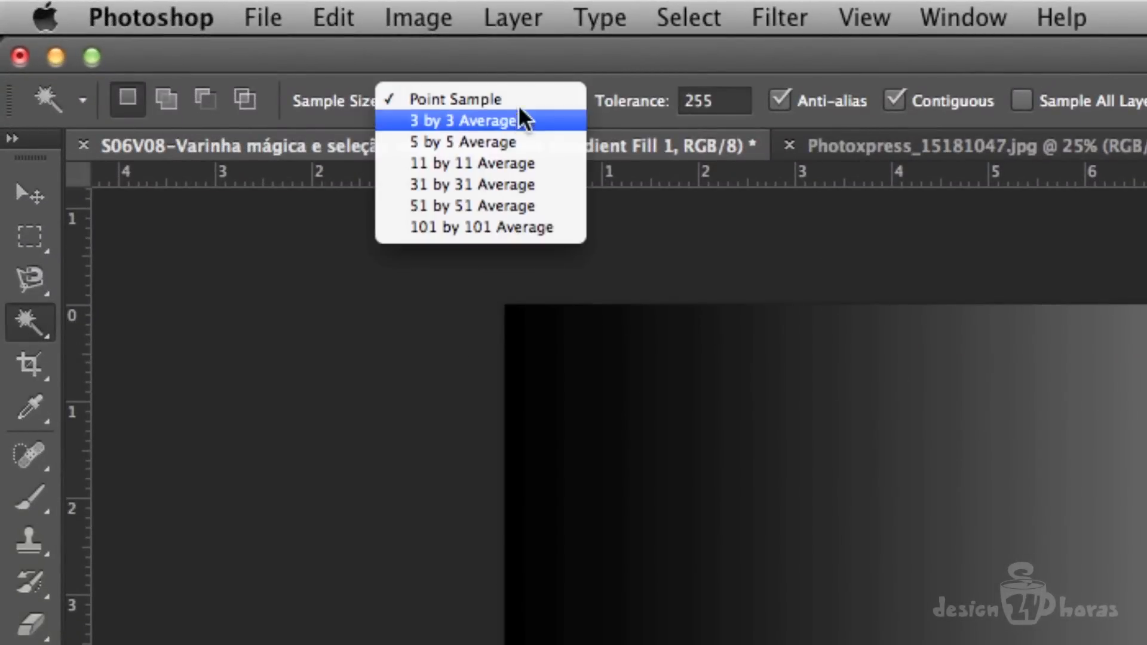
{"action": "left_click", "coordinate": [502, 206]}
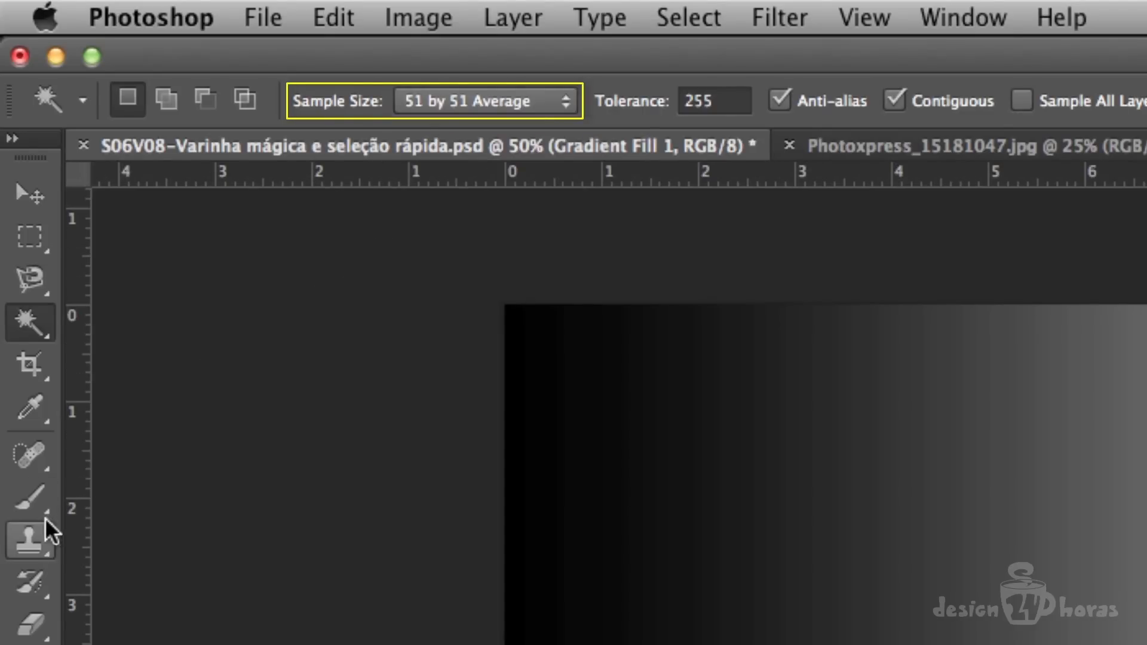
{"action": "left_click", "coordinate": [28, 409]}
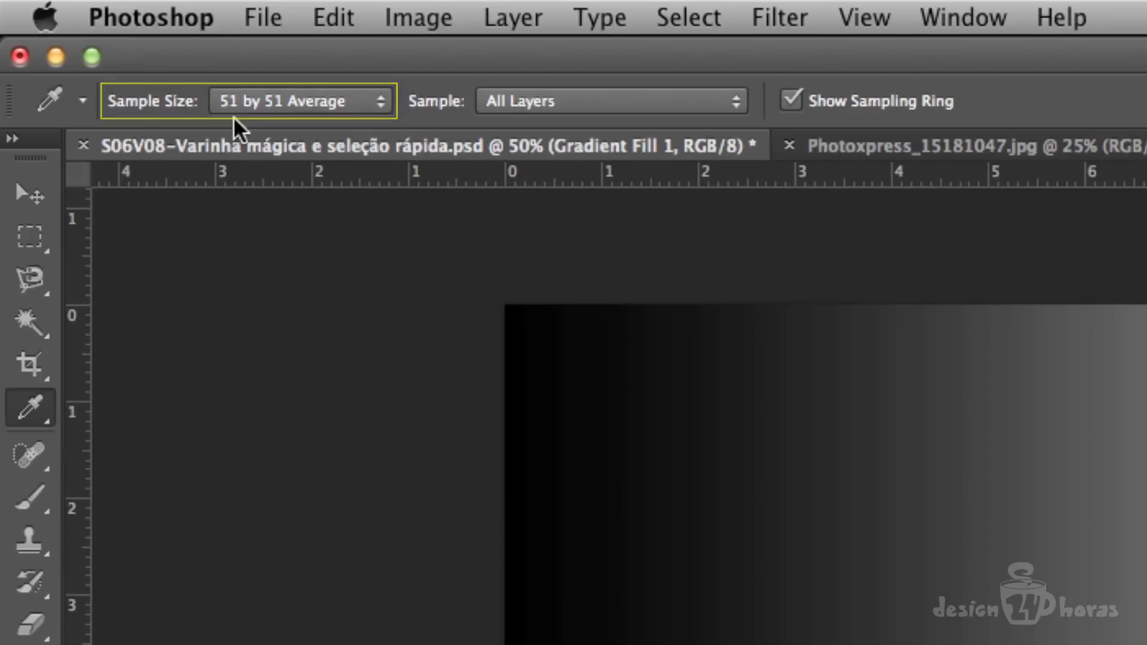
- Set the Eyedropper's sample size to Point Sample and return to the Magic Wand tool
{"action": "left_click", "coordinate": [310, 102]}
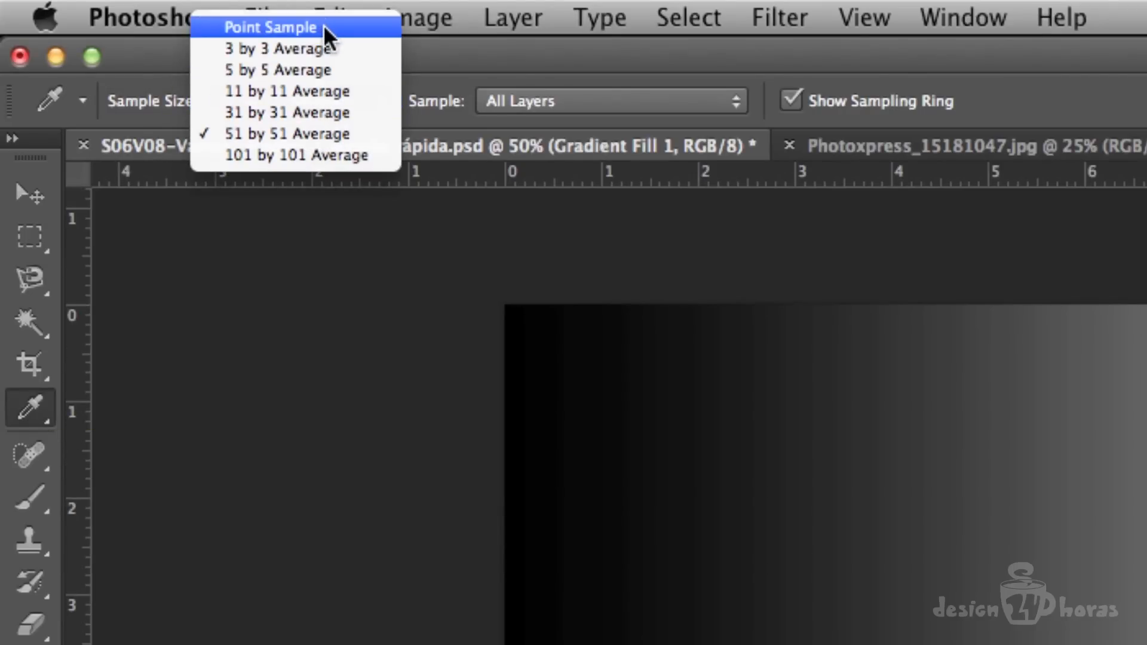
{"action": "left_click", "coordinate": [324, 30]}
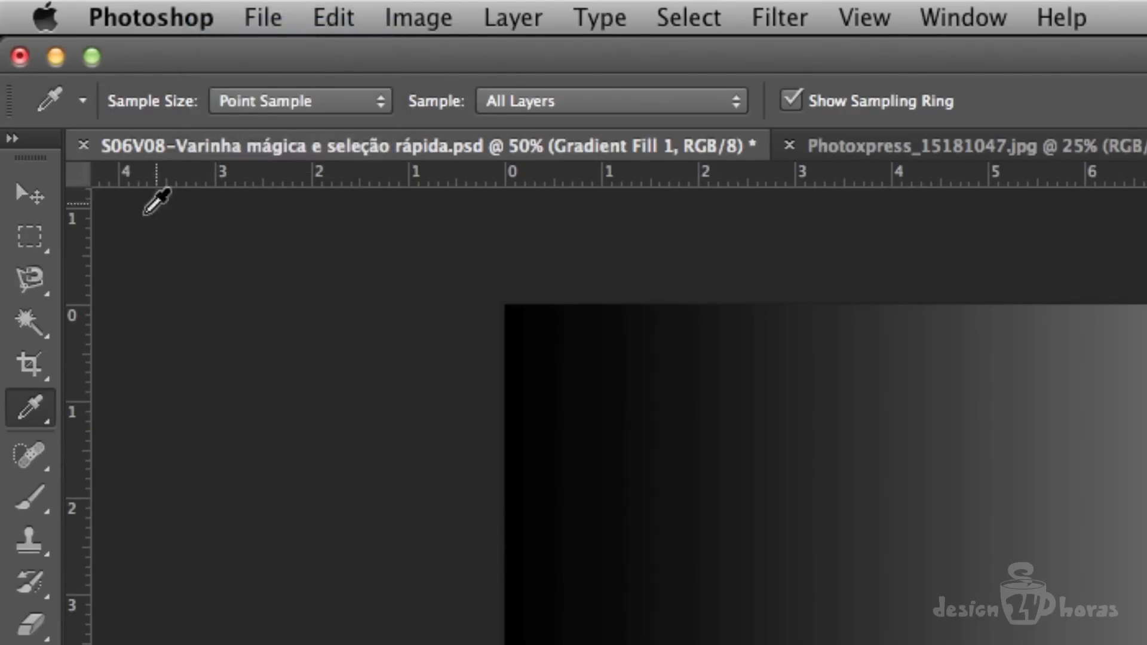
{"action": "left_click", "coordinate": [39, 333]}
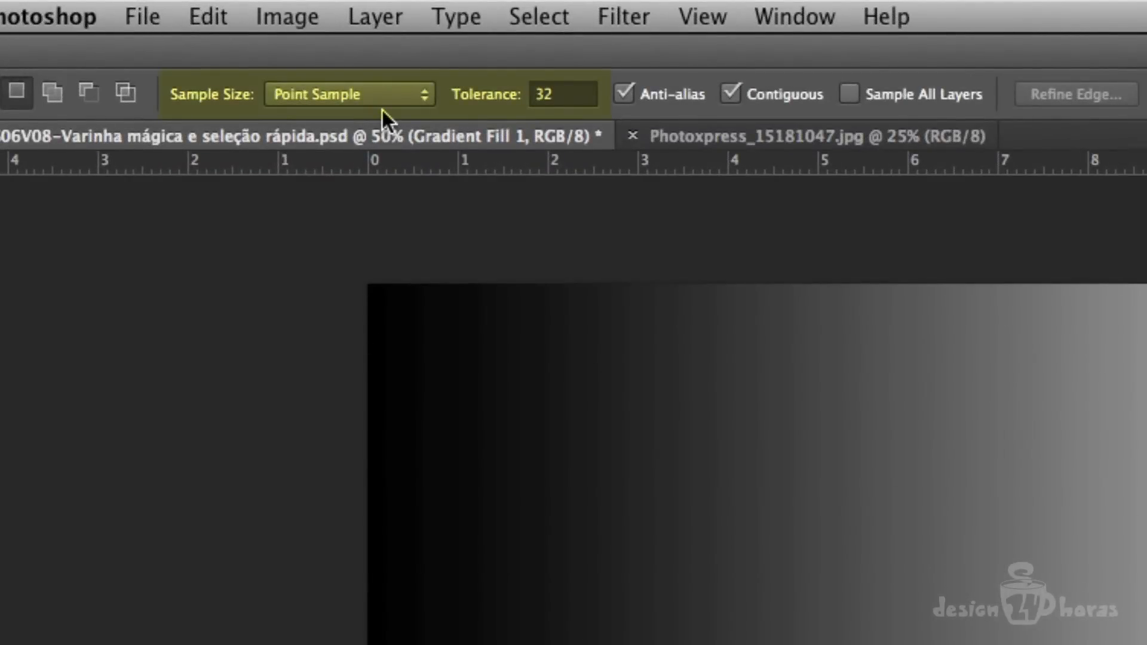
- Place a vertical guide at the gradient's centre, about 8 cm, and select the grey tones around it with Point Sample
{"action": "left_click_drag", "start_coordinate": [0, 338], "coordinate": [1102, 360]}
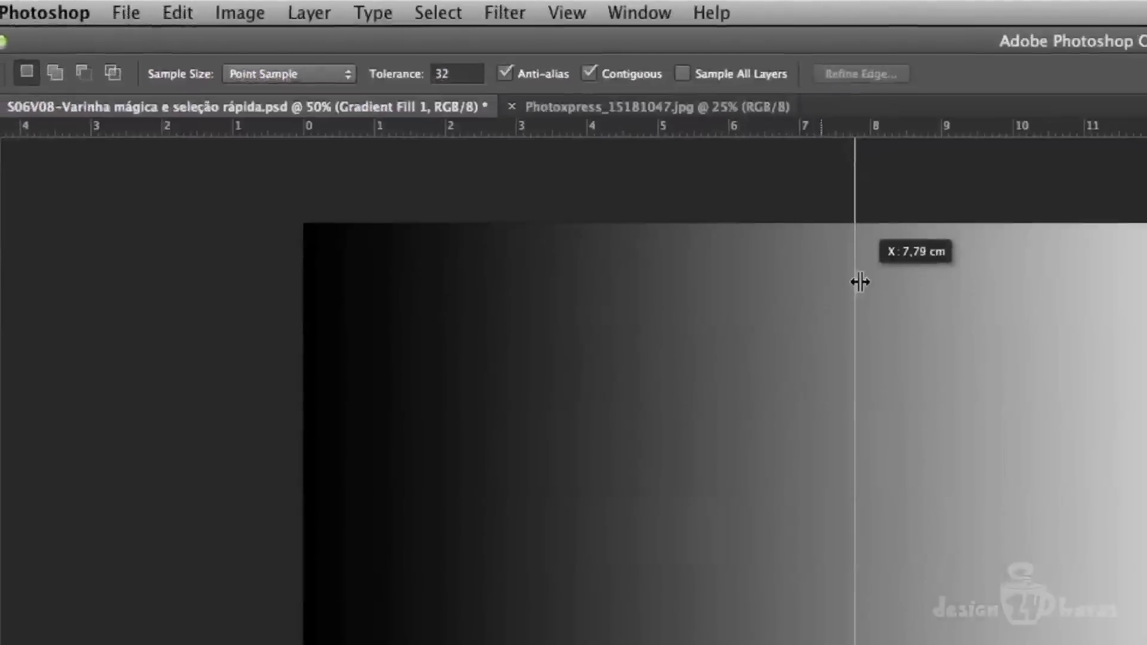
{"action": "left_click_drag", "start_coordinate": [593, 180], "coordinate": [593, 203]}
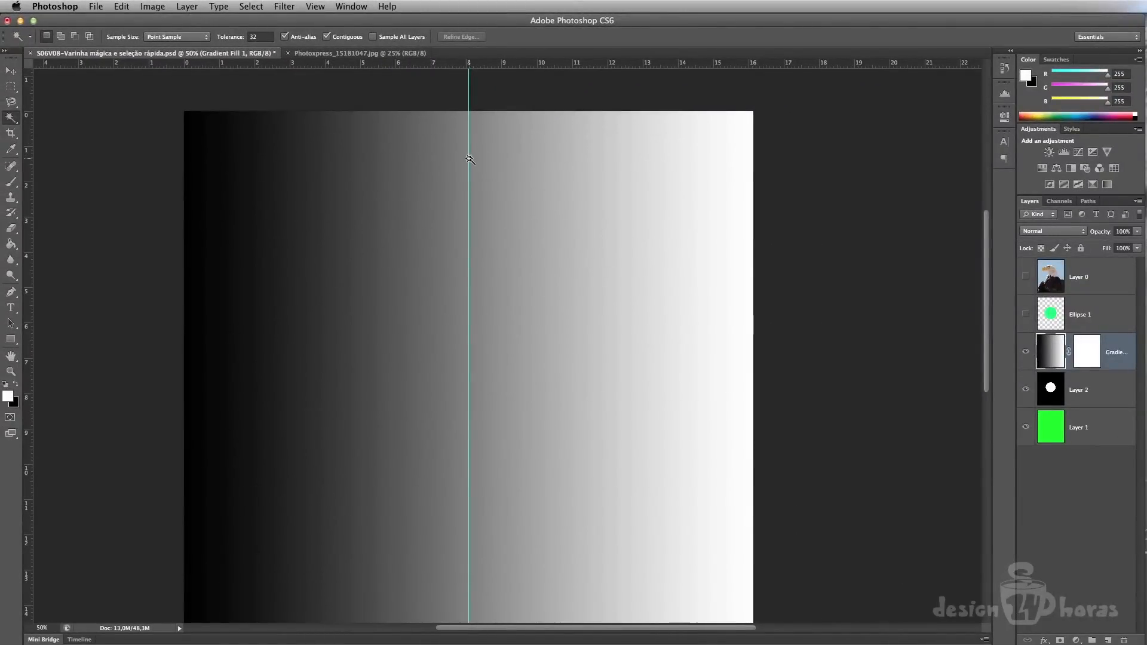
{"action": "left_click", "coordinate": [470, 158]}
- Place vertical guides on both edges of the Point Sample selection and deselect it
{"action": "left_click_drag", "start_coordinate": [29, 152], "coordinate": [410, 147]}
{"action": "left_click_drag", "start_coordinate": [28, 156], "coordinate": [528, 147]}
{"action": "key", "text": "super+d"}
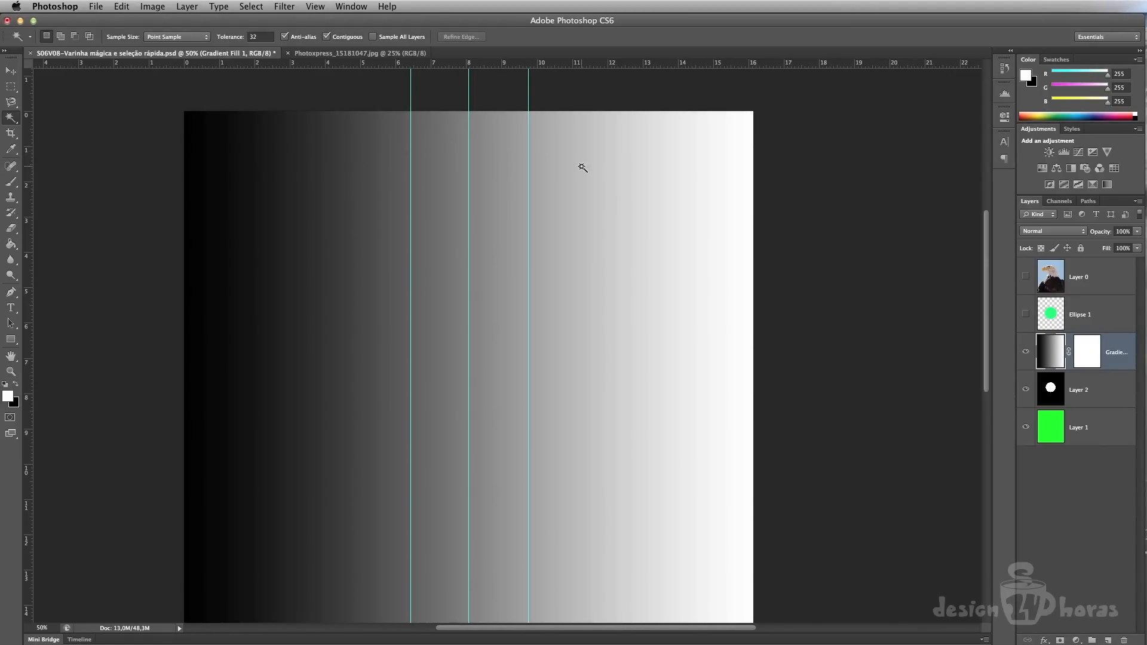
- Set the Magic Wand sample size to 51 by 51 Average and select the gradient tones at the centre guide
{"action": "left_click", "coordinate": [177, 36]}
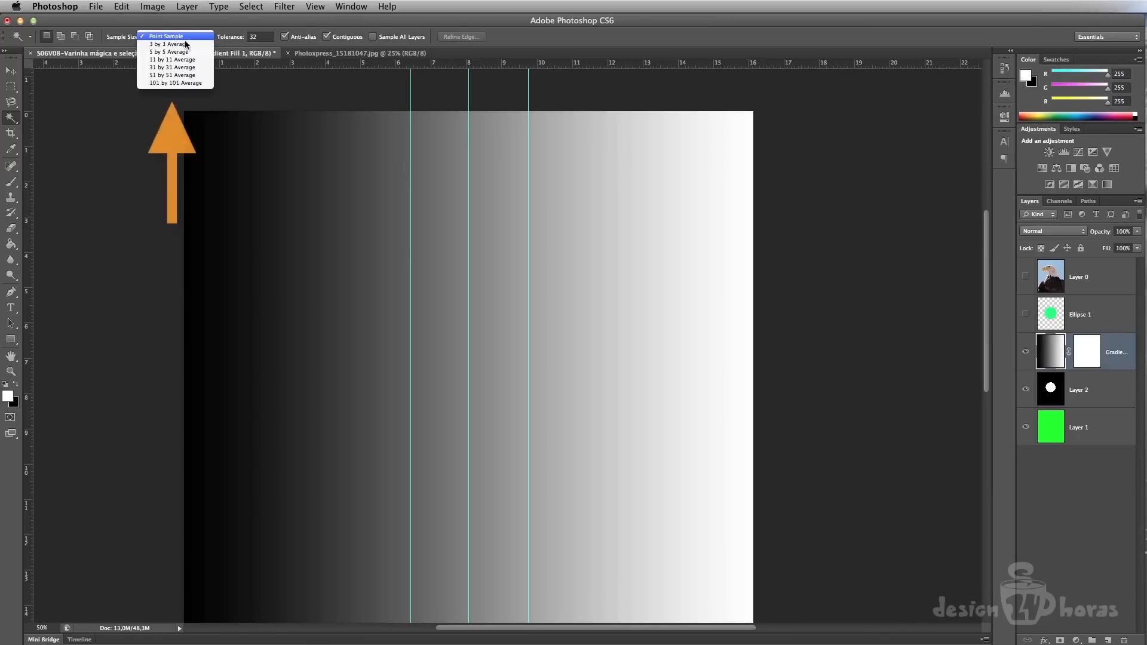
{"action": "left_click", "coordinate": [173, 75]}
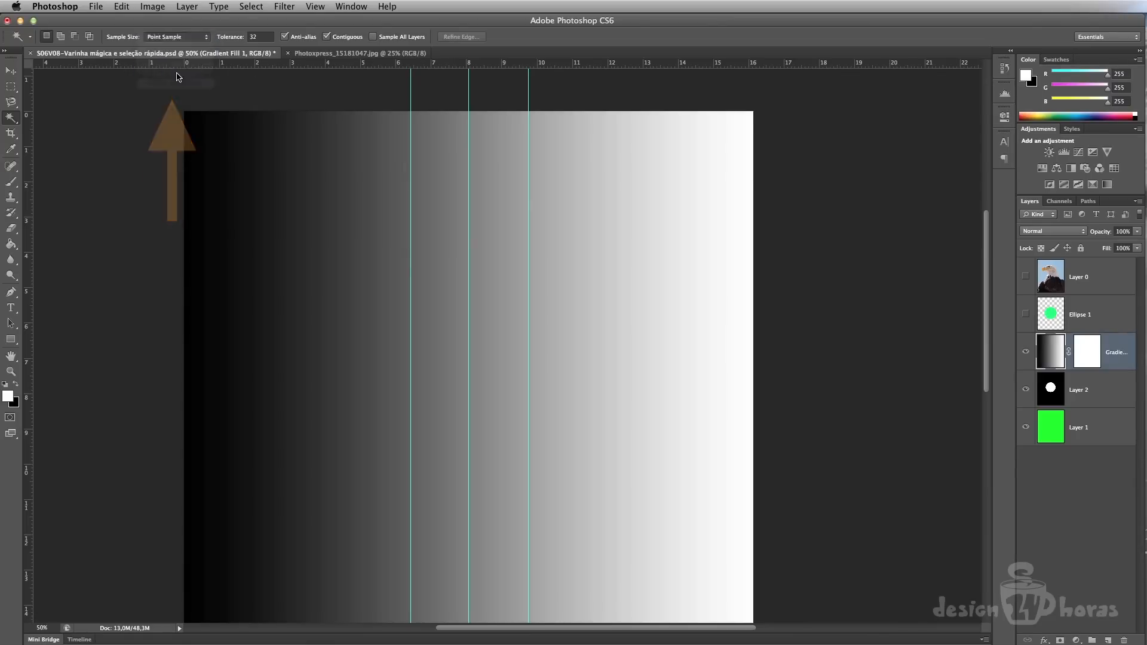
{"action": "left_click", "coordinate": [467, 172]}
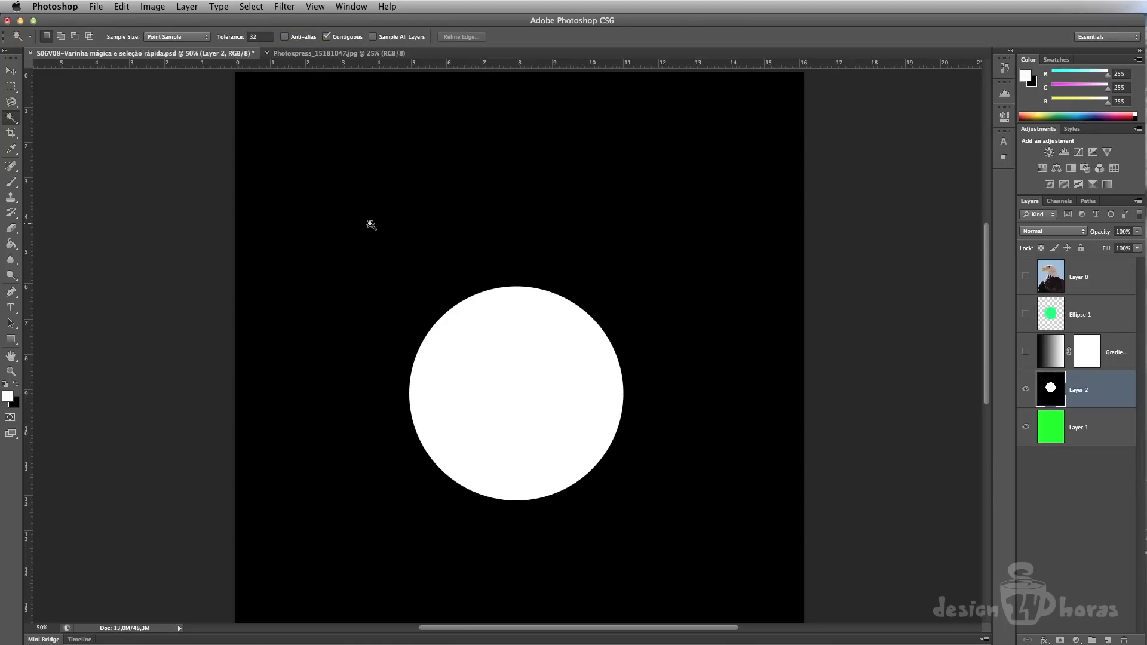
- With Anti-alias off, select the white circle on Layer 2, delete it, and deselect
{"action": "key", "text": "super+equal"}
{"action": "key", "text": "super+equal"}
{"action": "key", "text": "super+equal"}
{"action": "key", "text": "super+equal"}
{"action": "key", "text": "super+equal"}
{"action": "left_click_drag", "start_coordinate": [293, 336], "coordinate": [438, 371]}
{"action": "key", "text": "super+equal"}
{"action": "key", "text": "super+equal"}
{"action": "key", "text": "super+equal"}
{"action": "key", "text": "super+equal"}
{"action": "key", "text": "super+equal"}
{"action": "key", "text": "super+equal"}
{"action": "key", "text": "super+equal"}
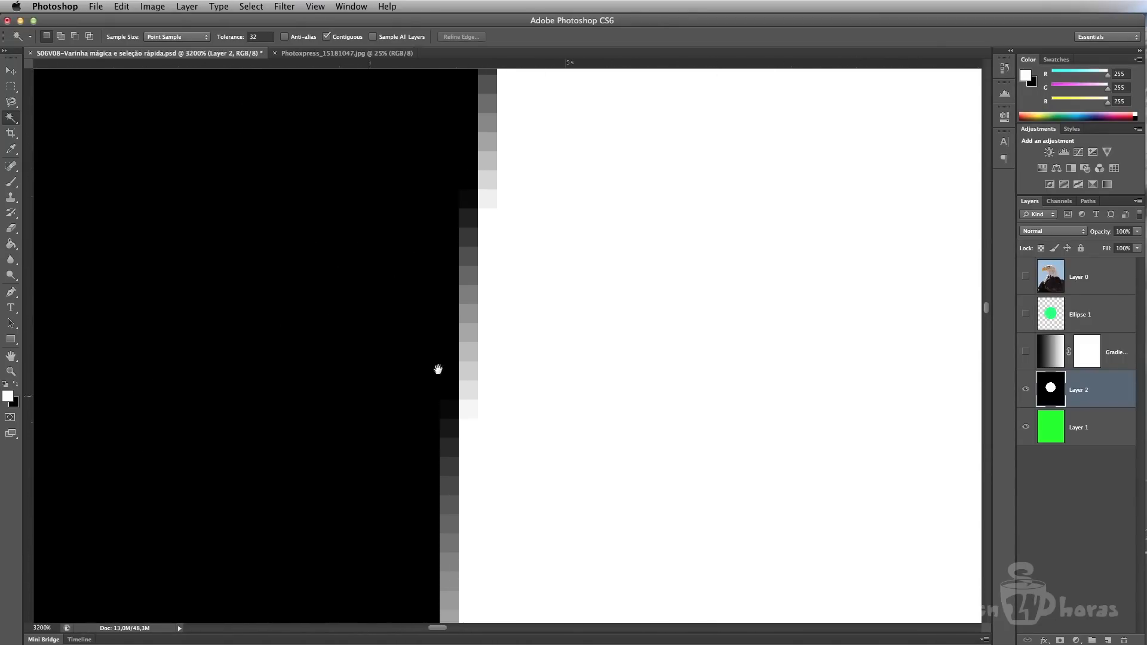
{"action": "left_click", "coordinate": [702, 254]}
{"action": "key", "text": "Delete"}
{"action": "key", "text": "super+d"}
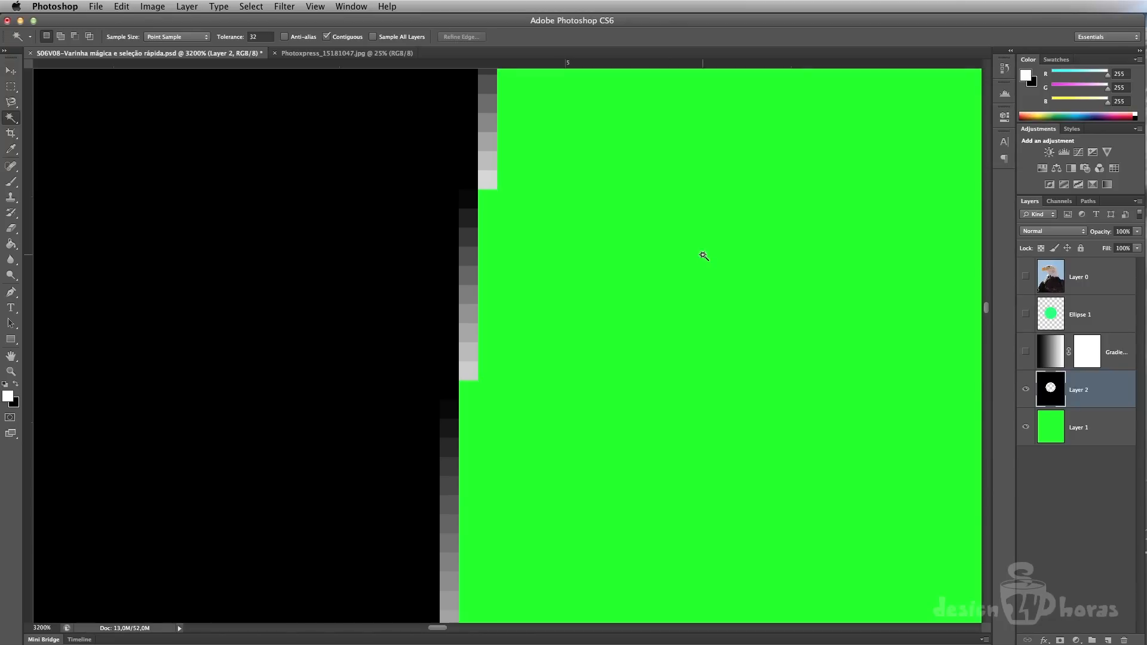
- Inspect the circle's cut edge up close and undo the deletion of the white area on Layer 2
{"action": "key", "text": "super+minus"}
{"action": "key", "text": "super+minus"}
{"action": "key", "text": "super+minus"}
{"action": "key", "text": "super+minus"}
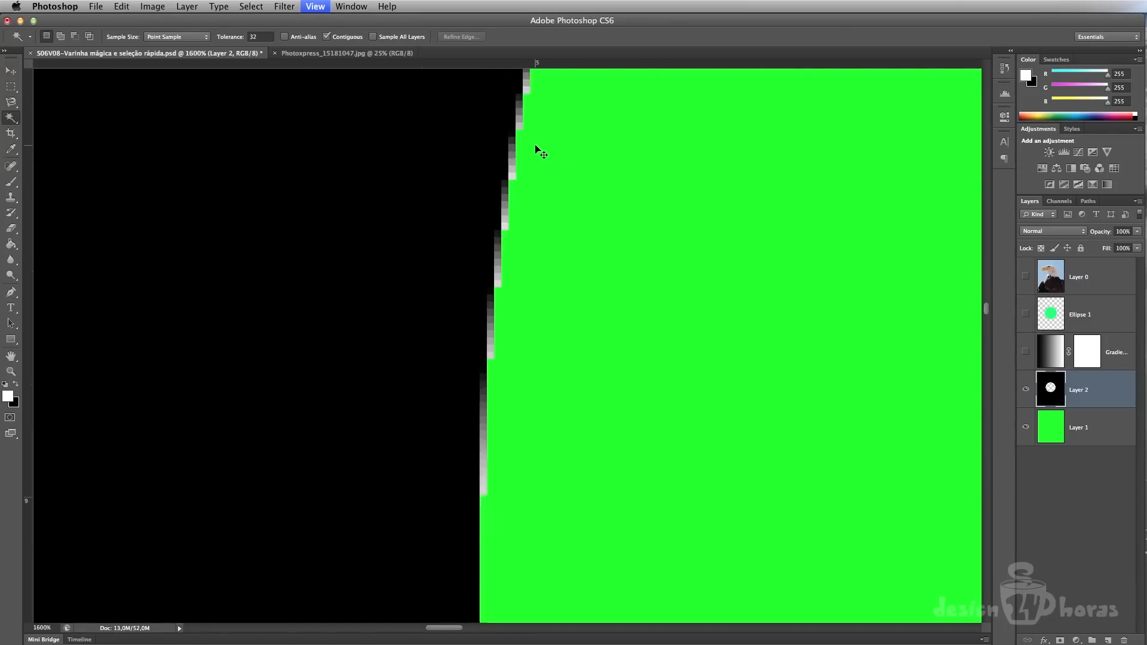
{"action": "key", "text": "super+plus"}
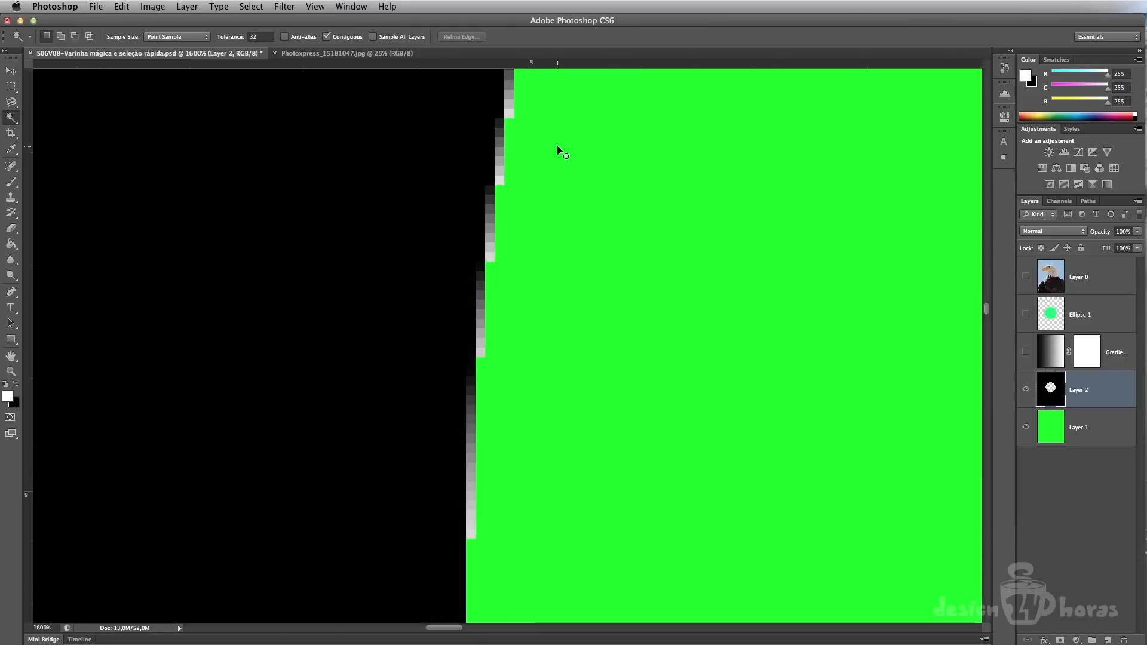
{"action": "key", "text": "super+plus"}
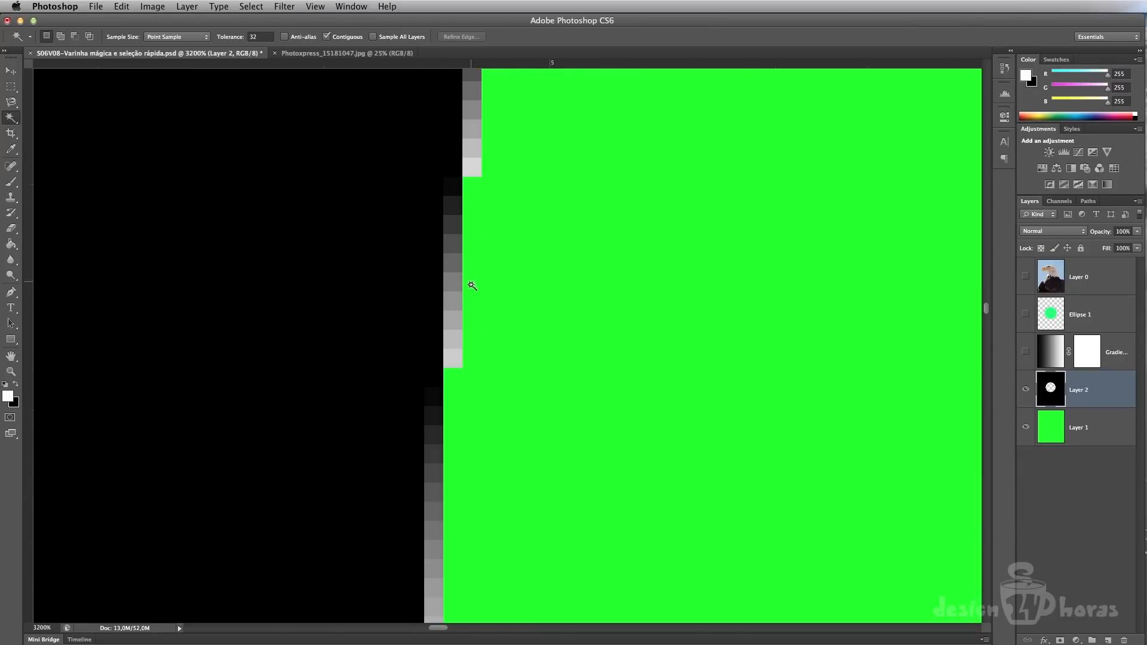
{"action": "key", "text": "alt+super+z"}
{"action": "key", "text": "alt+super+z"}
{"action": "key", "text": "alt+super+z"}
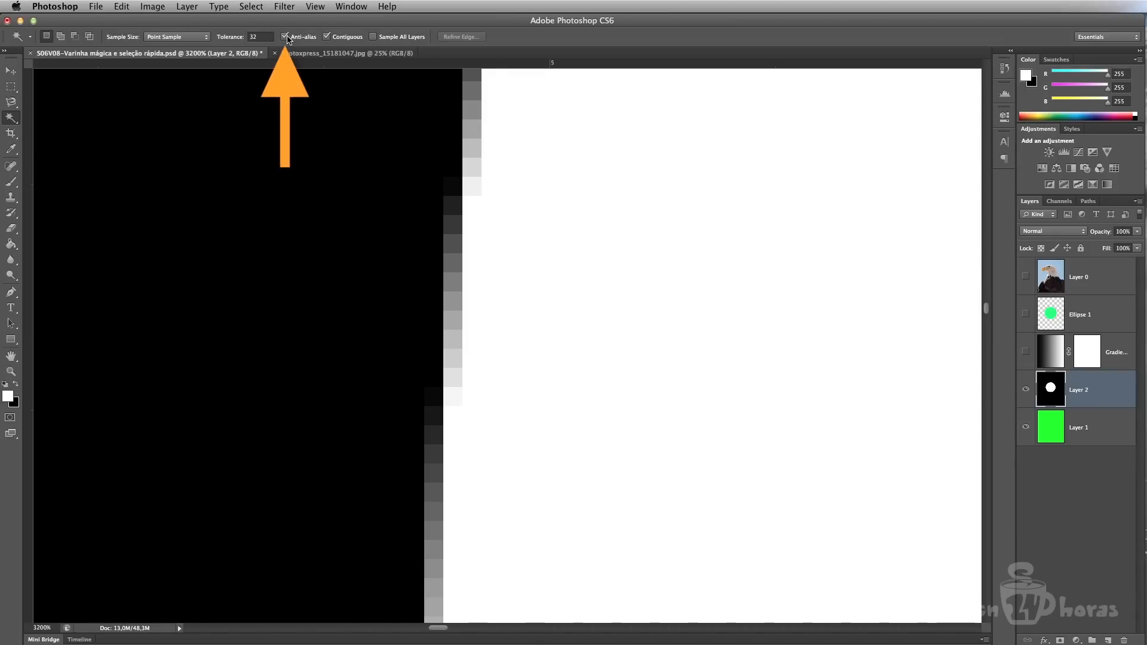
- Delete the white circle on Layer 2 with Anti-alias on, and examine the cut edge with Layer 1 temporarily hidden
{"action": "left_click", "coordinate": [577, 280]}
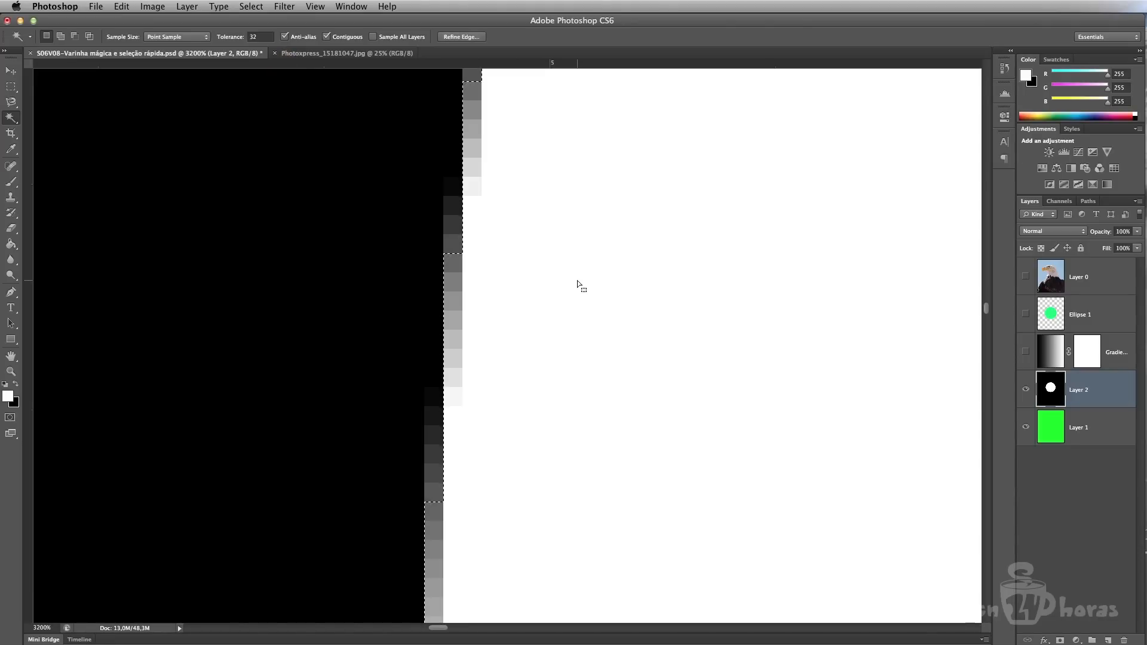
{"action": "key", "text": "Delete"}
{"action": "key", "text": "super+d"}
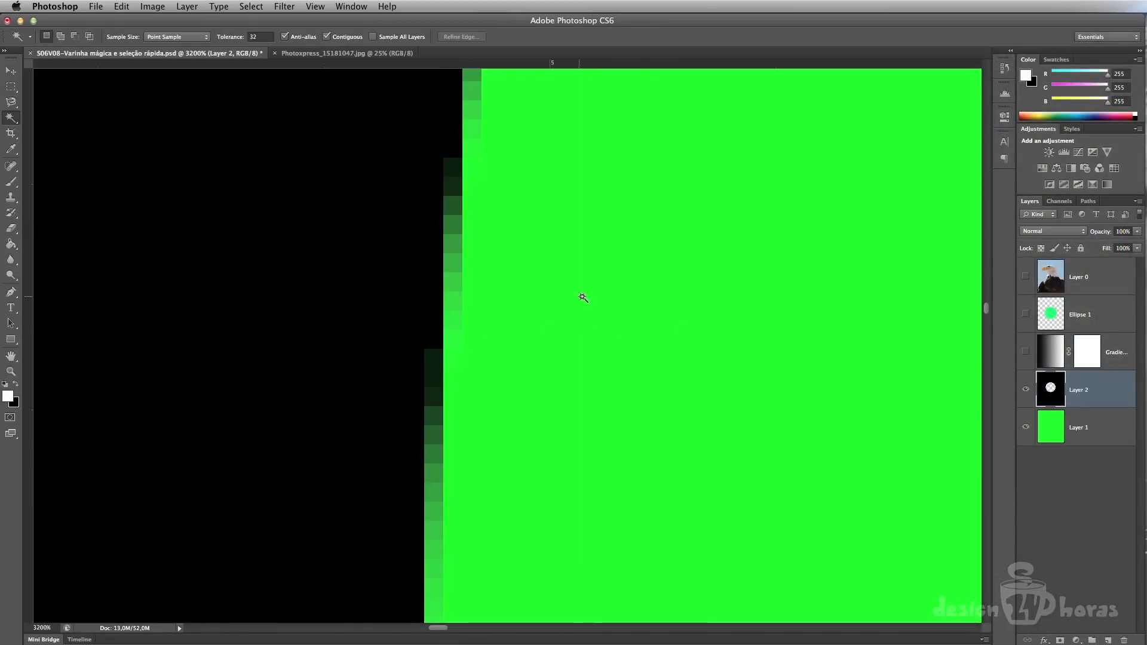
{"action": "left_click", "coordinate": [1026, 427]}
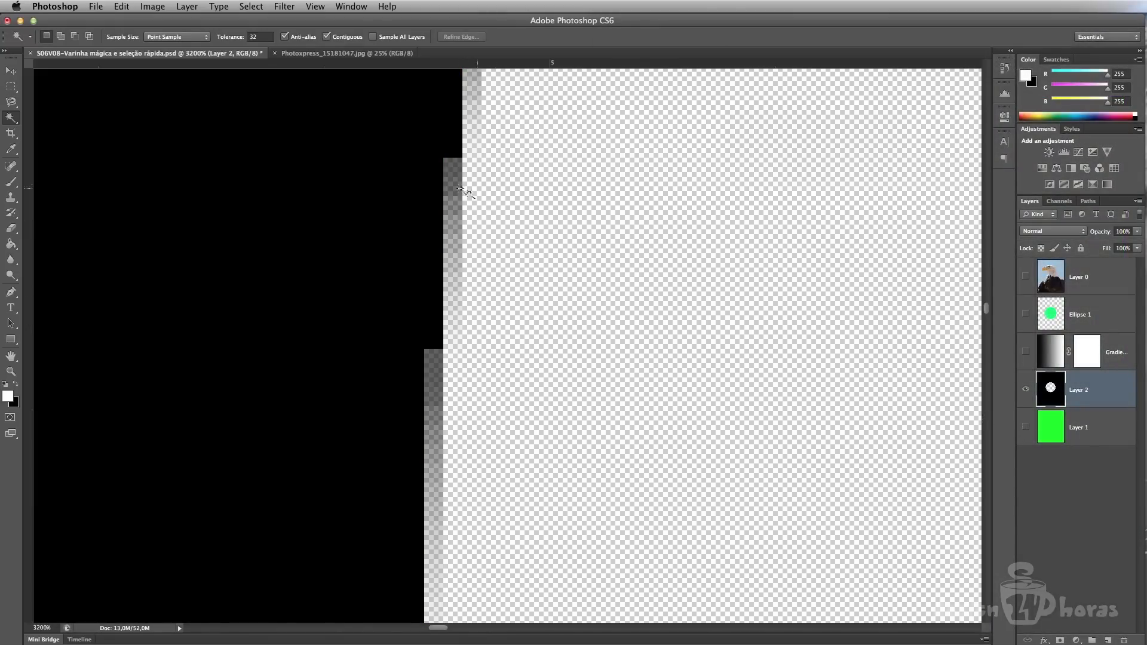
{"action": "left_click", "coordinate": [1026, 426]}
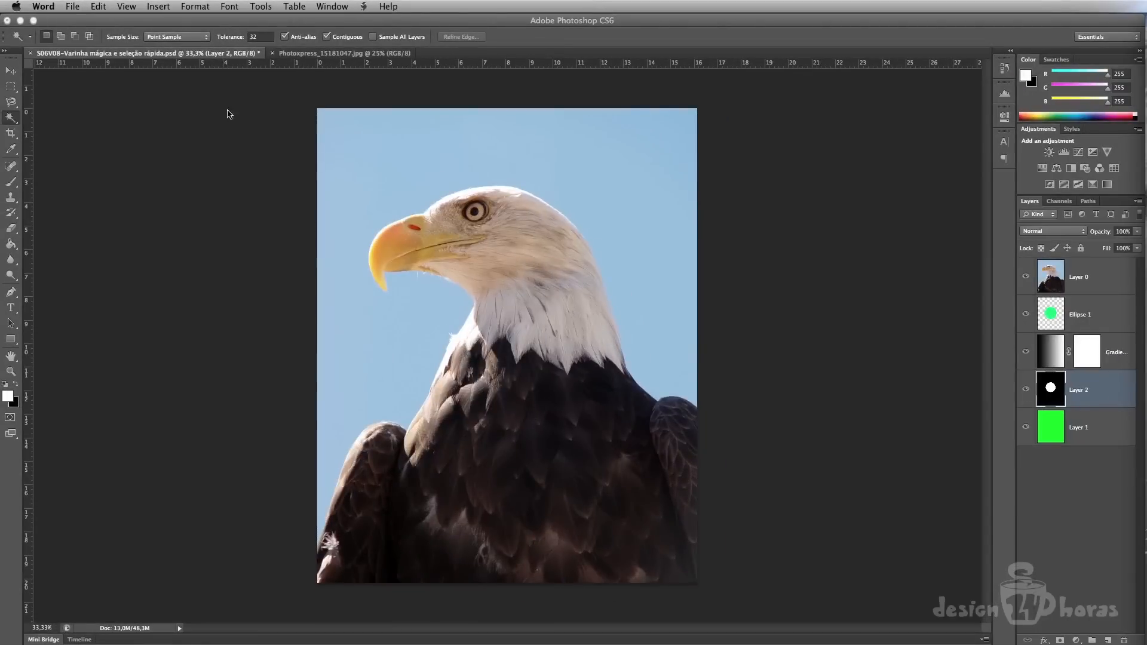
- On Layer 0, sample the eagle's dark lower feathers with Contiguous on, and again with Contiguous off
{"action": "left_click", "coordinate": [15, 117]}
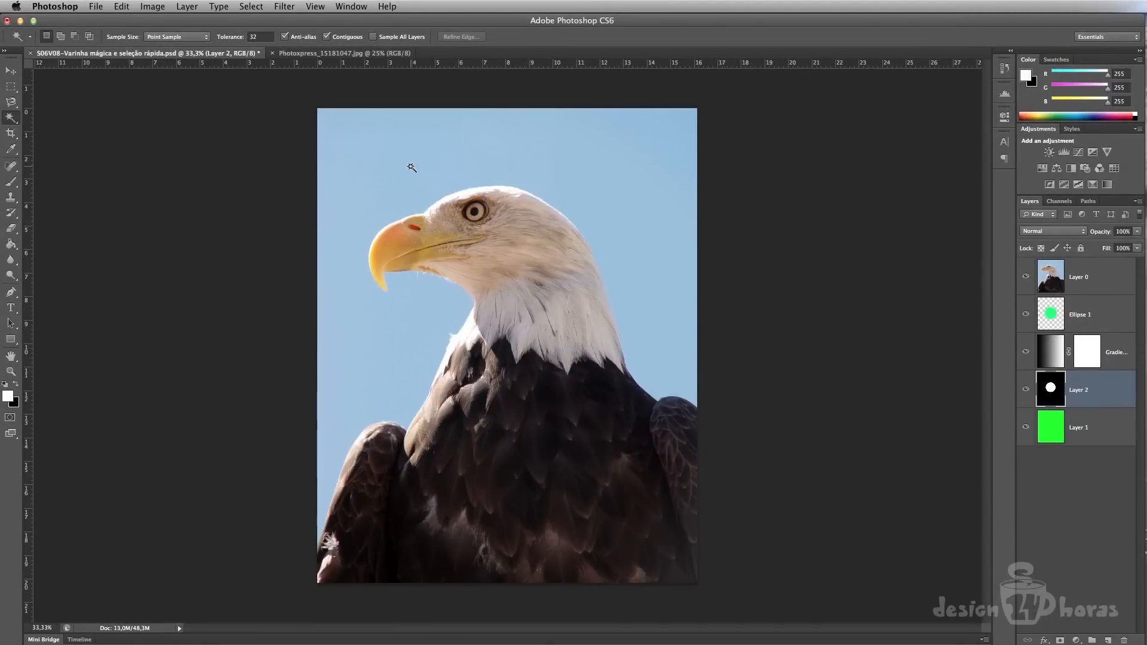
{"action": "key", "text": "alt+period"}
{"action": "left_click", "coordinate": [559, 540]}
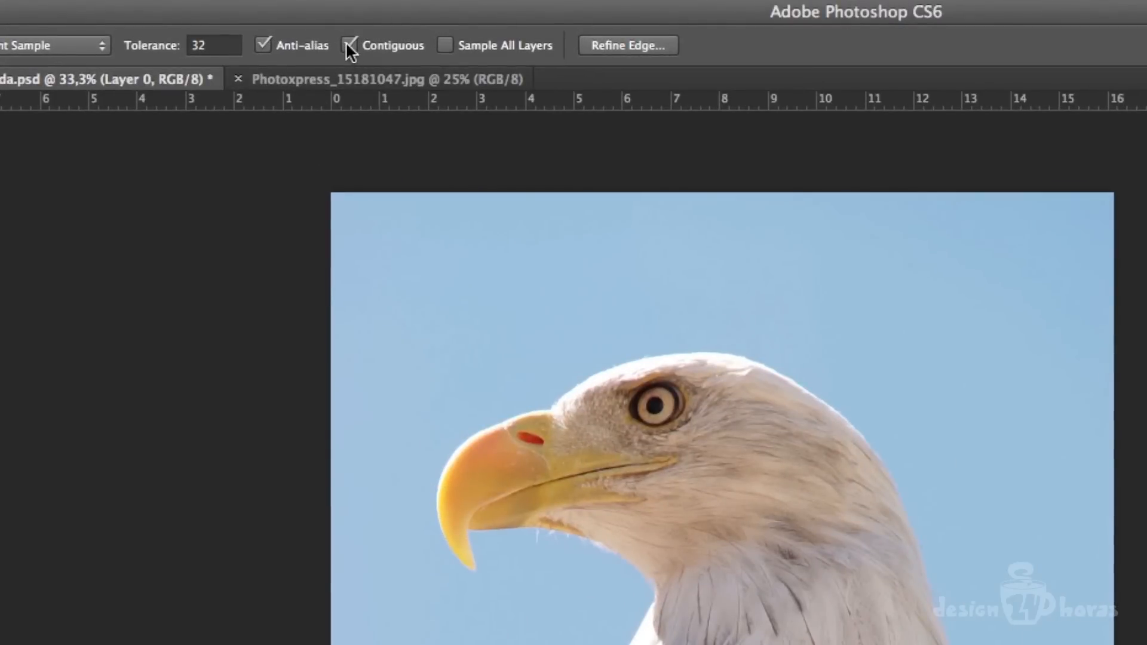
{"action": "left_click", "coordinate": [348, 45]}
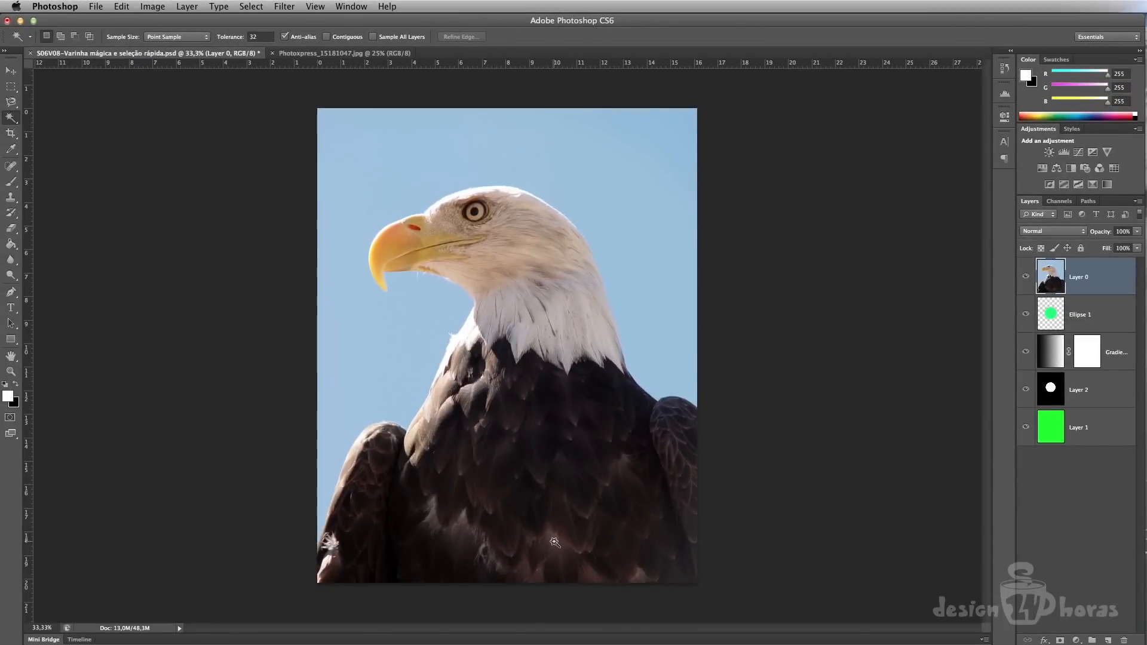
{"action": "left_click", "coordinate": [554, 542]}
- Select the blue sky around the eagle on Layer 0 and invert the selection to the eagle
{"action": "left_click", "coordinate": [383, 134]}
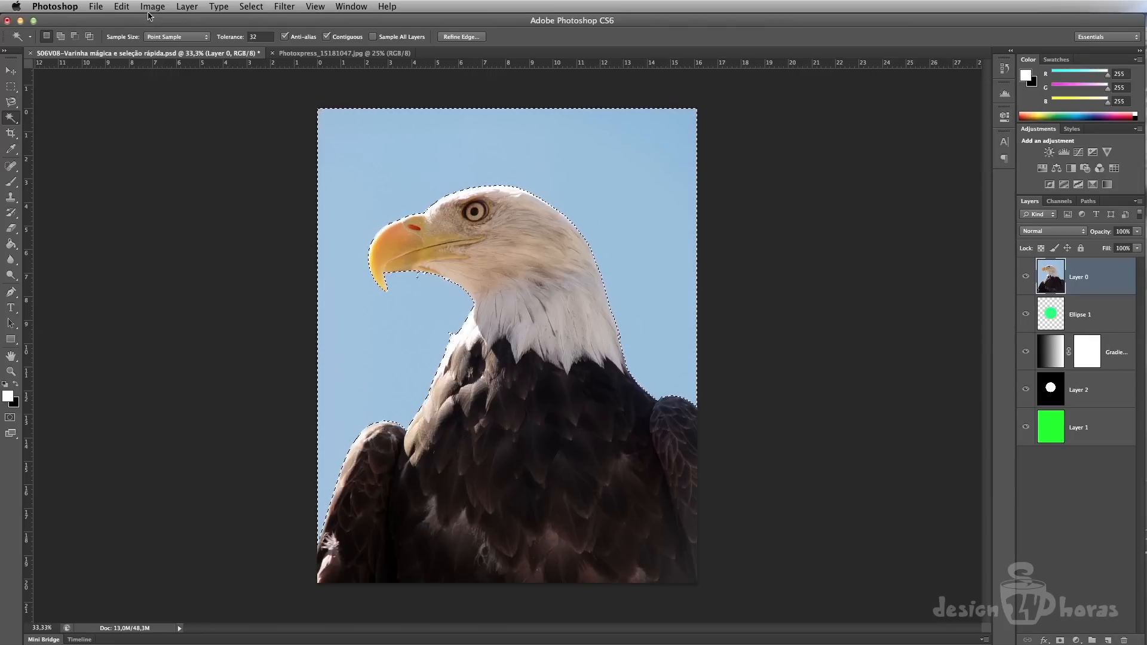
{"action": "left_click", "coordinate": [245, 6]}
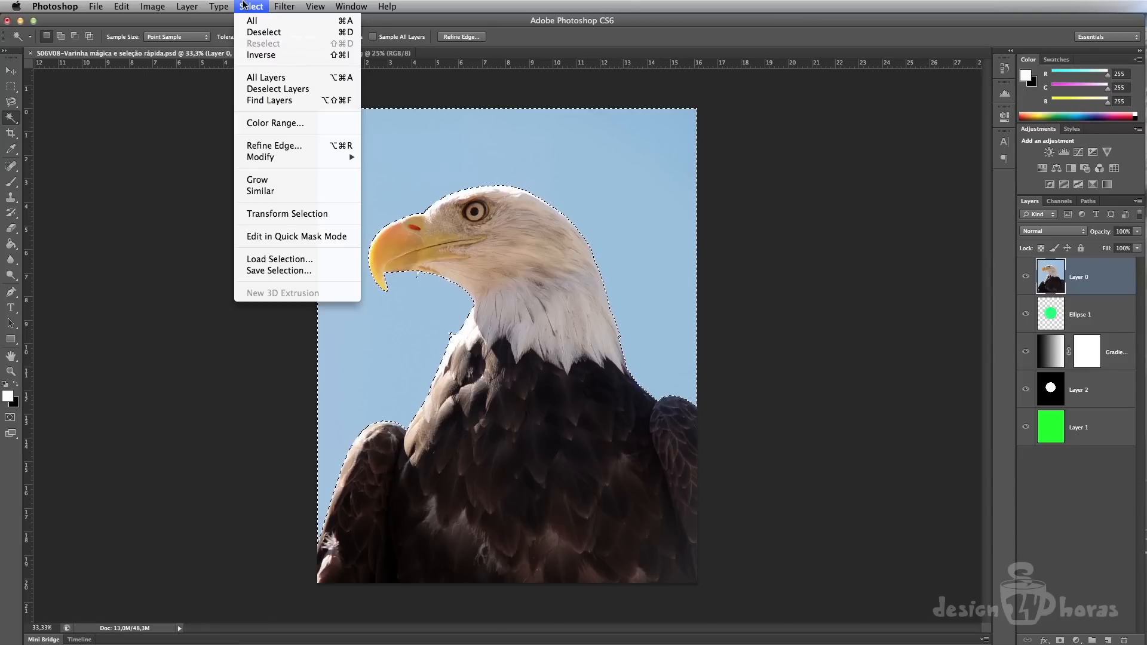
{"action": "left_click", "coordinate": [297, 57]}
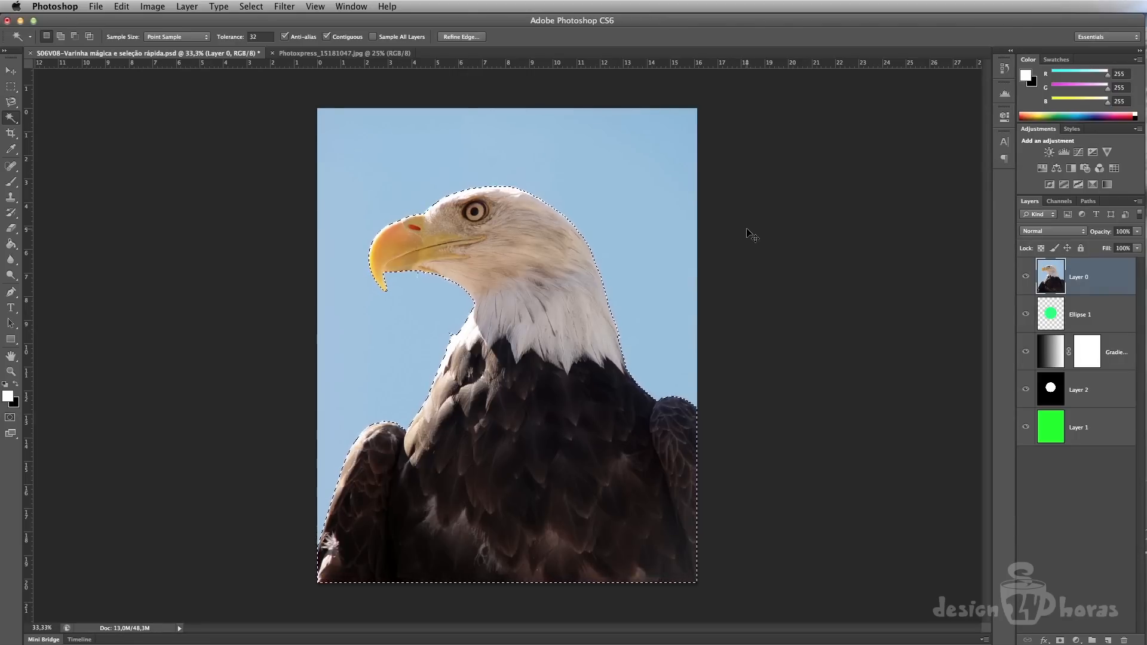
- Paste the copied eagle into the cloudy sky image Photoxpress_15181047.jpg and move it into the lower-right corner of the picture
{"action": "left_click", "coordinate": [361, 55]}
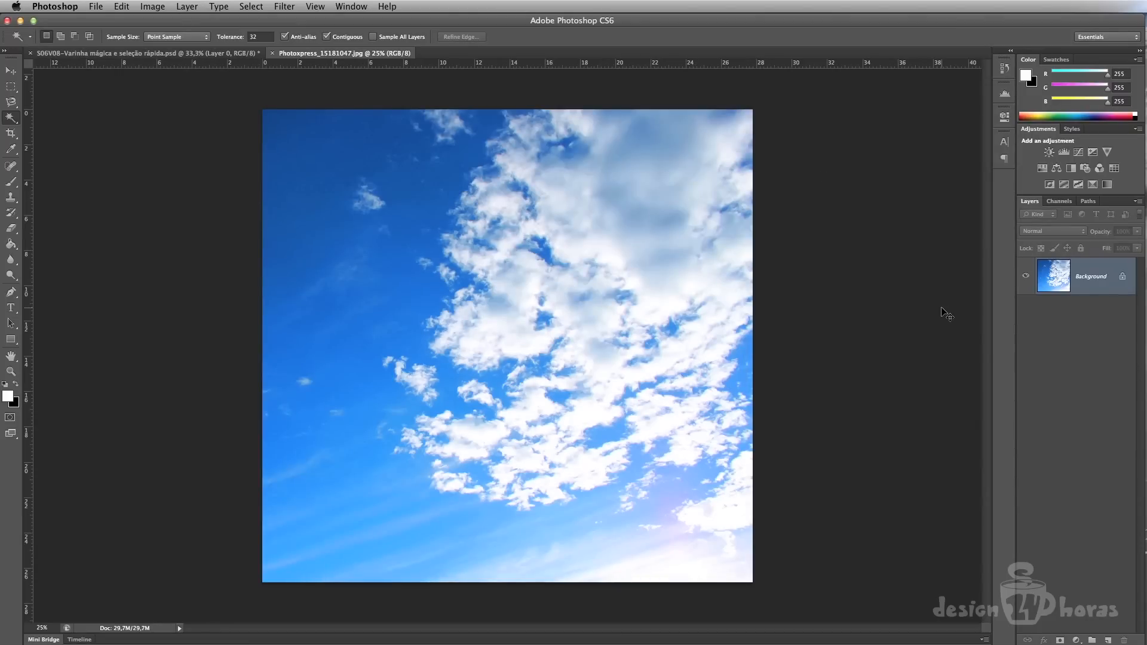
{"action": "key", "text": "super+v"}
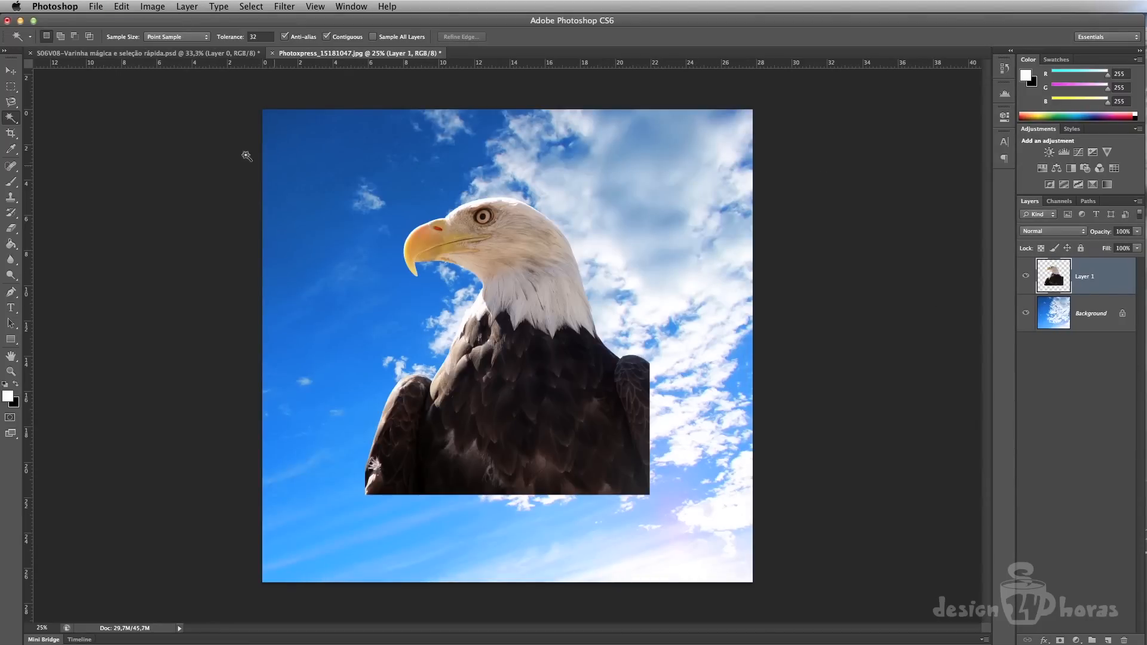
{"action": "left_click", "coordinate": [9, 73]}
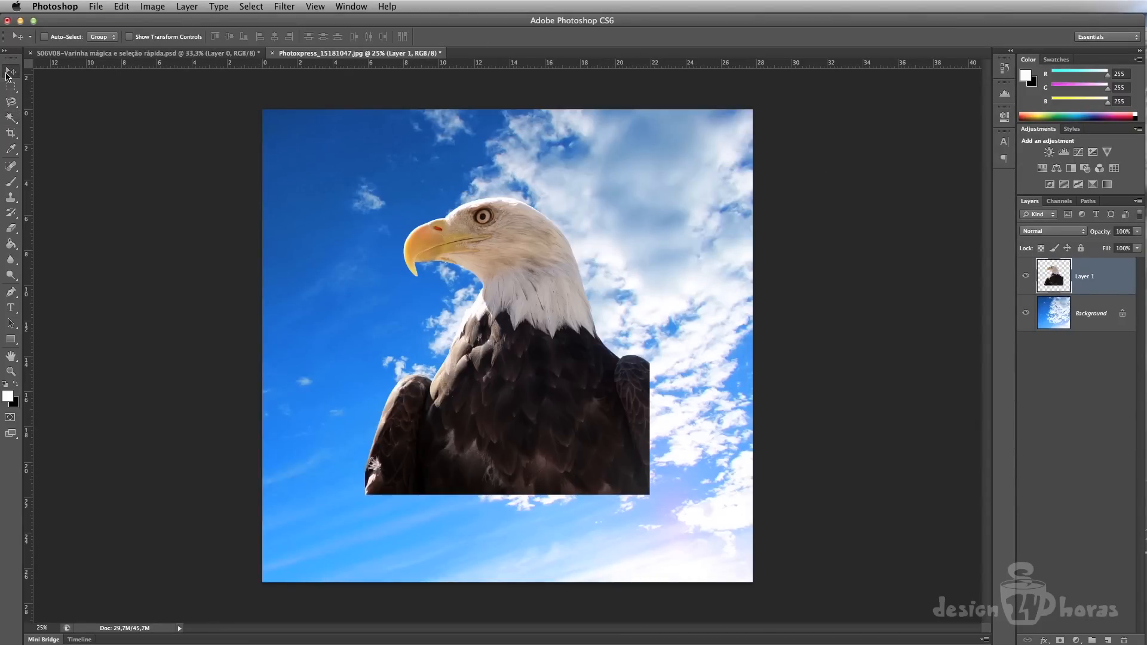
{"action": "left_click_drag", "start_coordinate": [560, 336], "coordinate": [656, 426]}
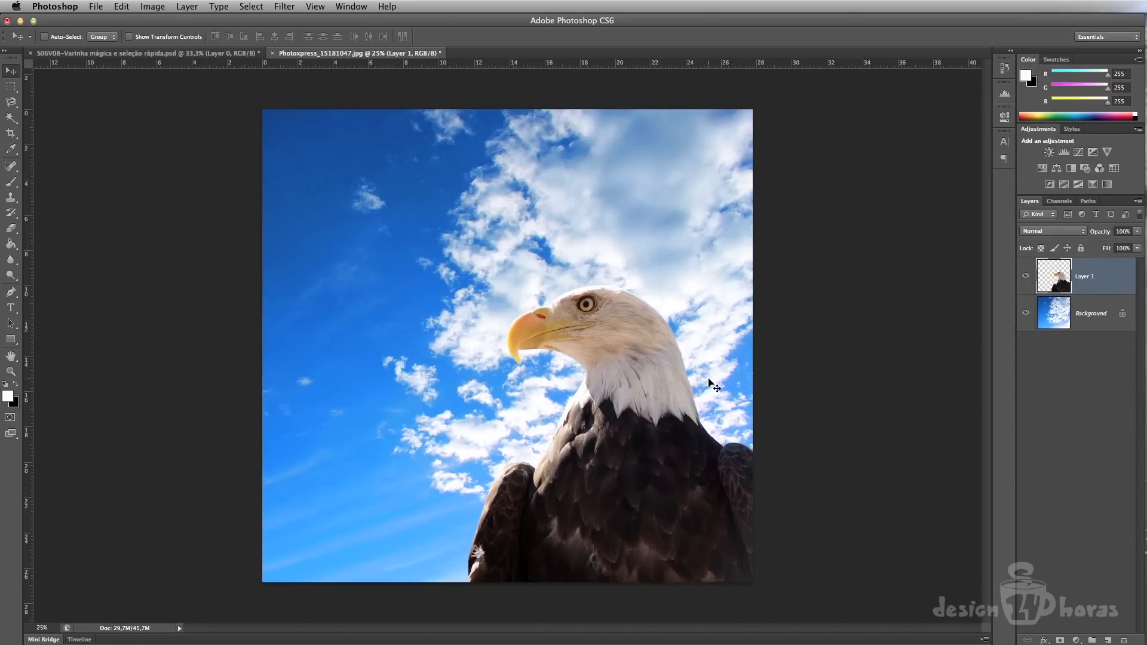
- Apply a Gaussian Blur with a radius of 3,1 pixels to the sky on the Background layer
{"action": "left_click", "coordinate": [1083, 309]}
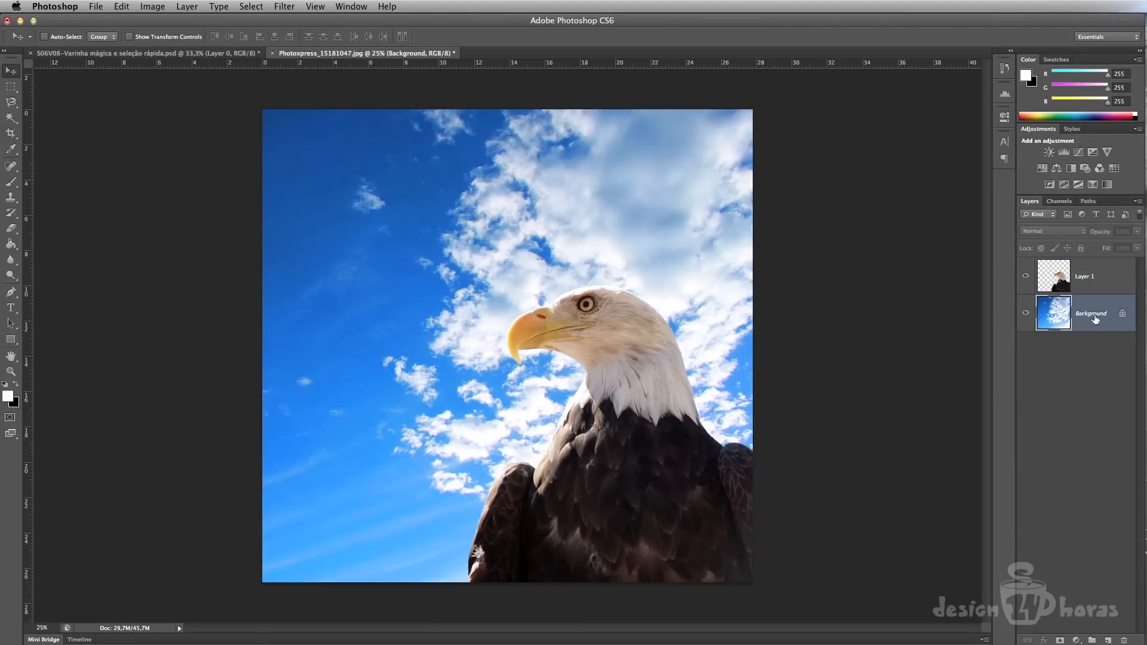
{"action": "left_click", "coordinate": [281, 6]}
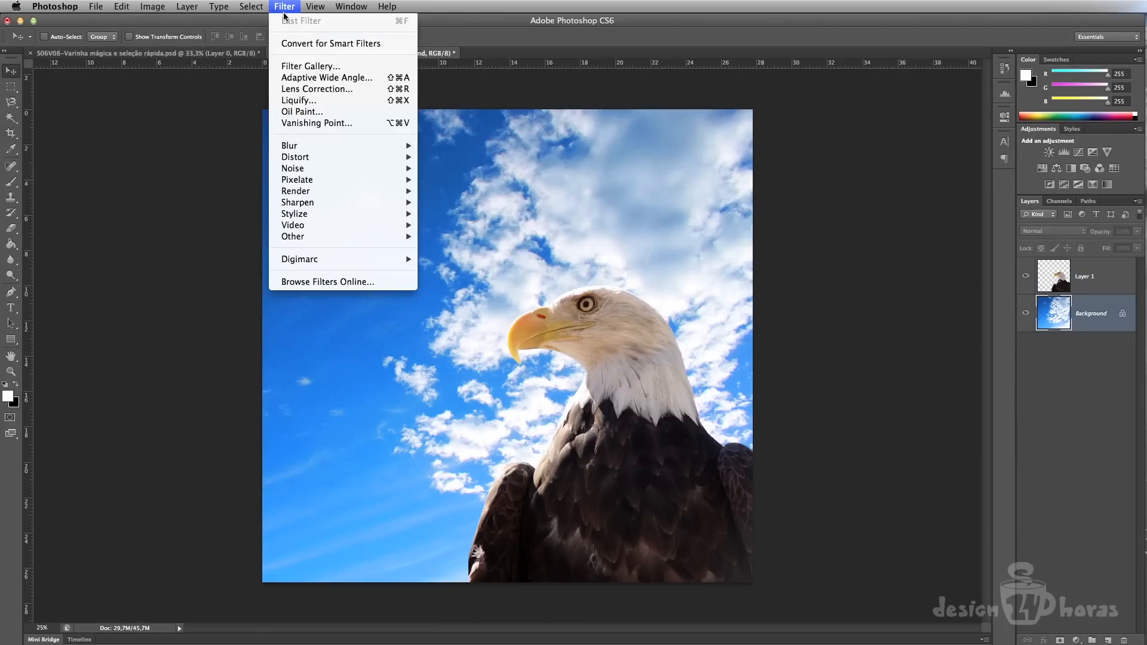
{"action": "mouse_move", "coordinate": [382, 146]}
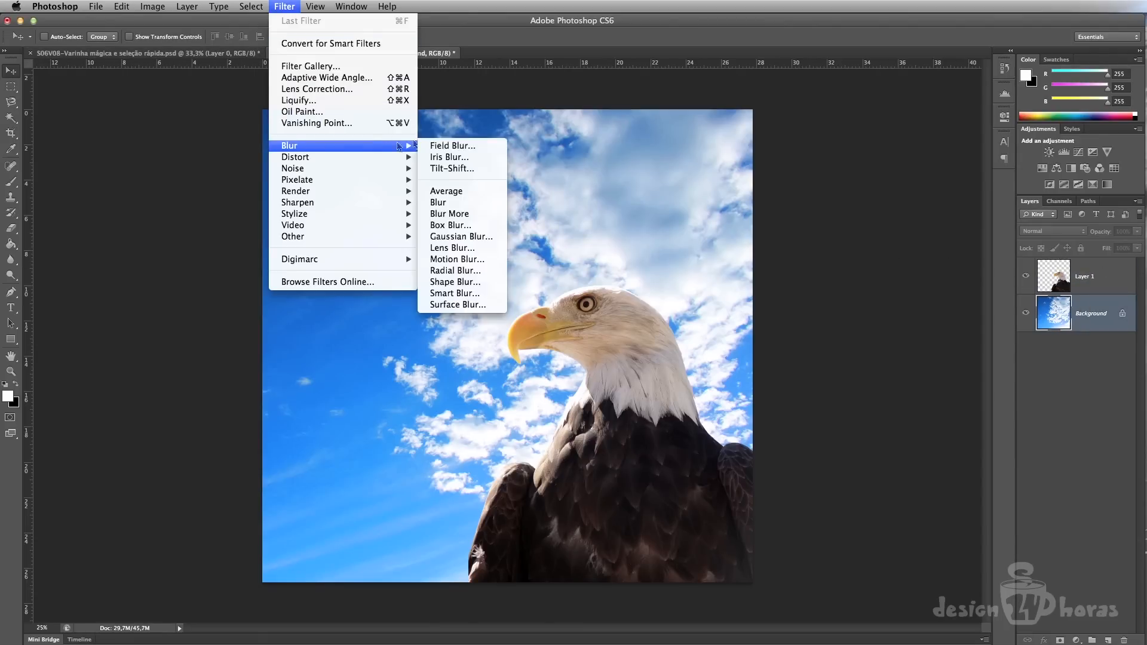
{"action": "left_click", "coordinate": [473, 236]}
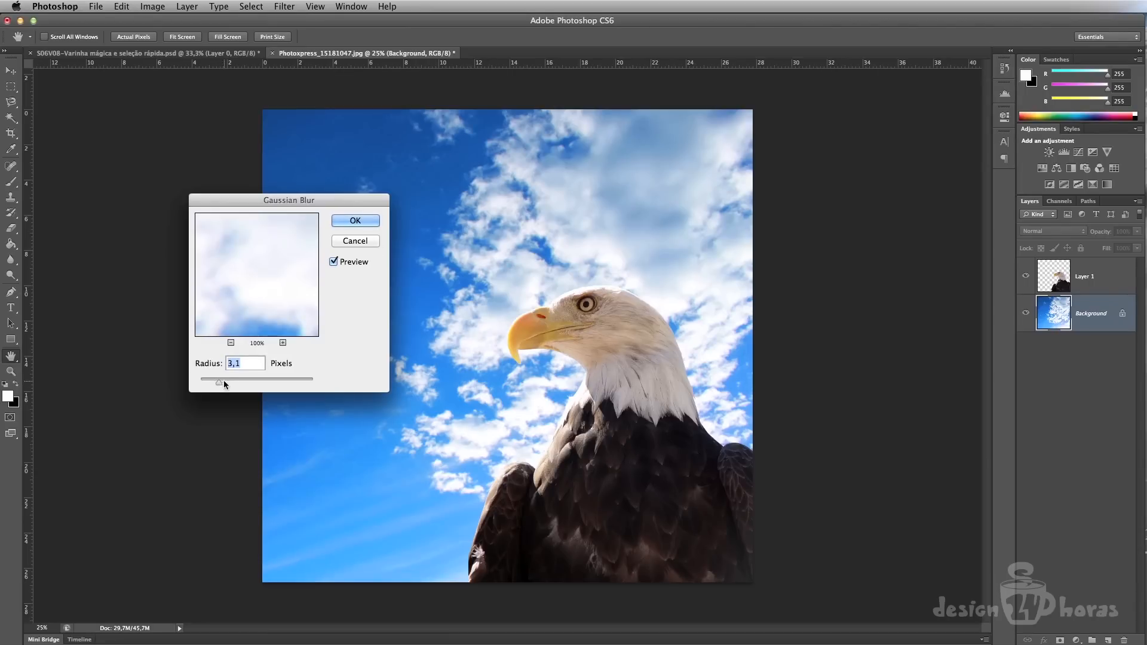
{"action": "left_click", "coordinate": [363, 220]}
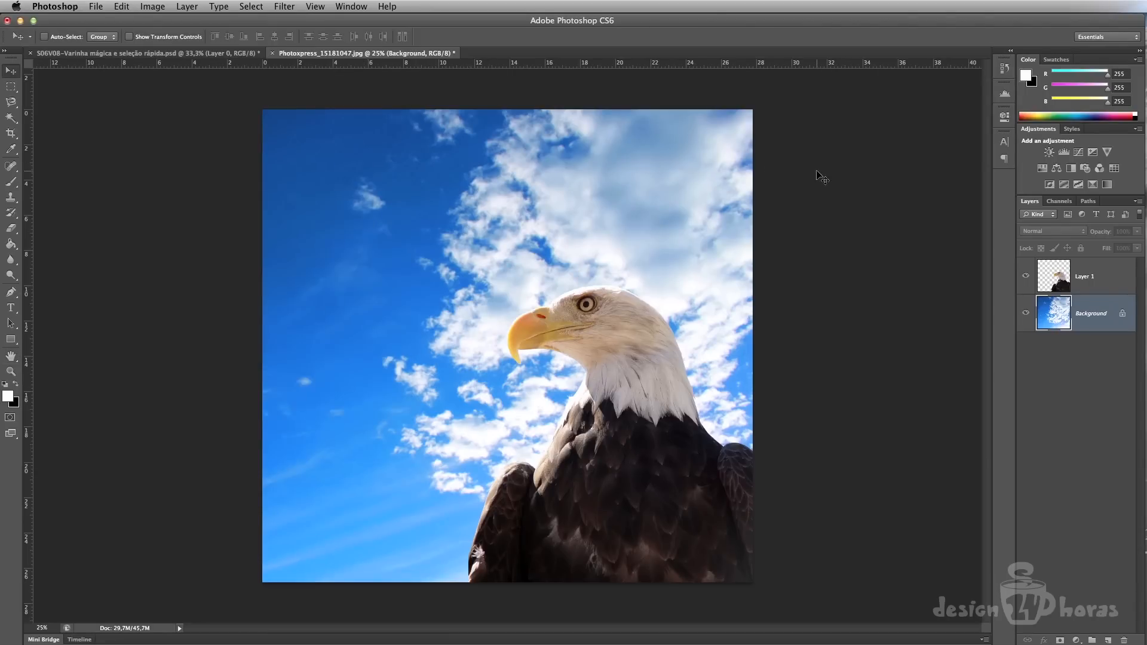